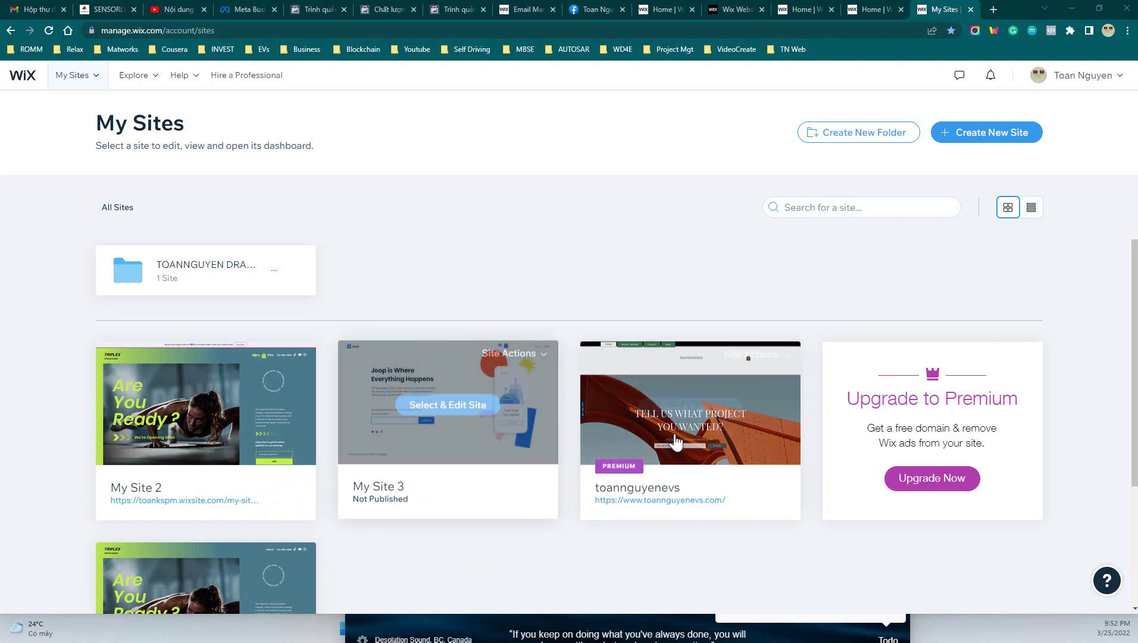
- Switch to the live Sensorless BLDC Motor Drive Matlab Simulink Project product page tab
mouse_move(612, 404)
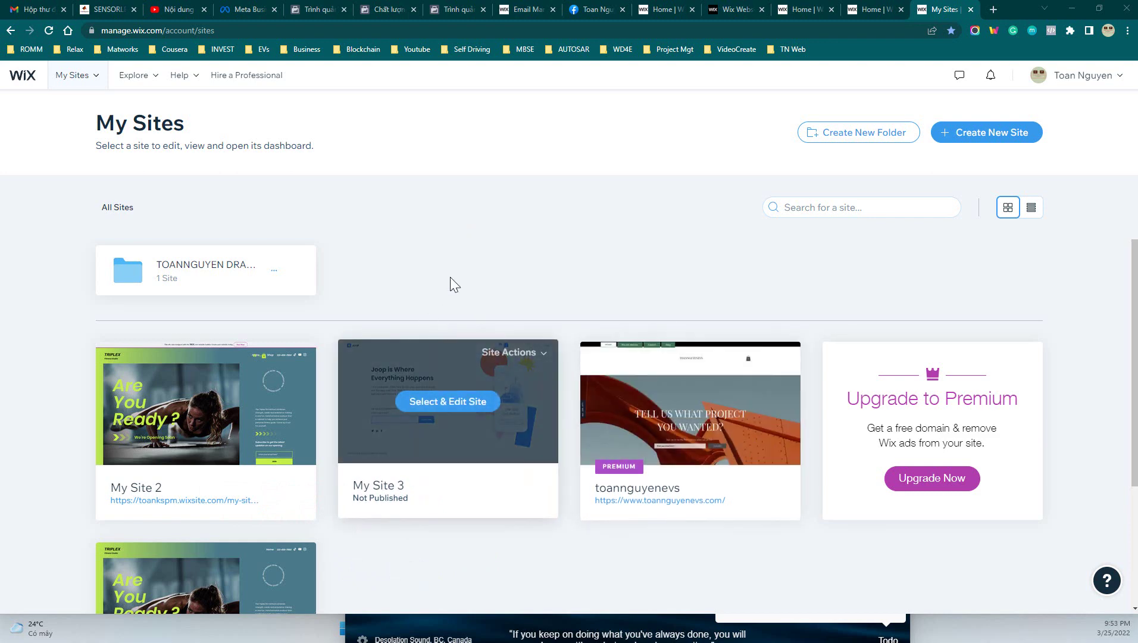
click(122, 9)
click(111, 33)
- Scroll the product page down to its footer and follow the Privacy Policy link
scroll(385, 341, up, 15)
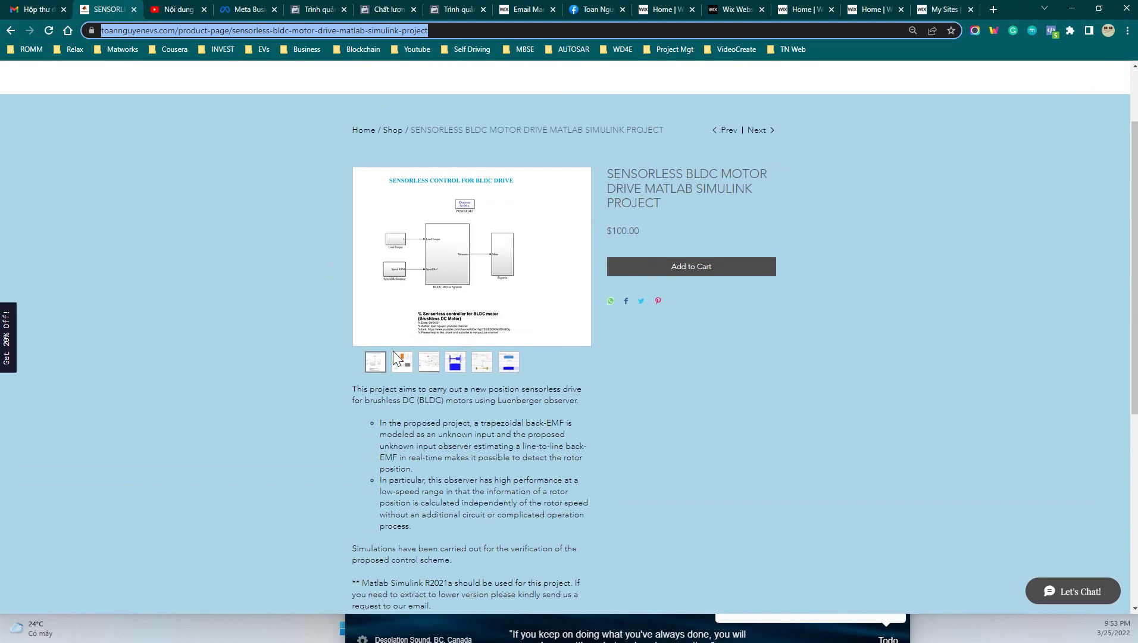
scroll(407, 347, down, 15)
scroll(404, 340, down, 1)
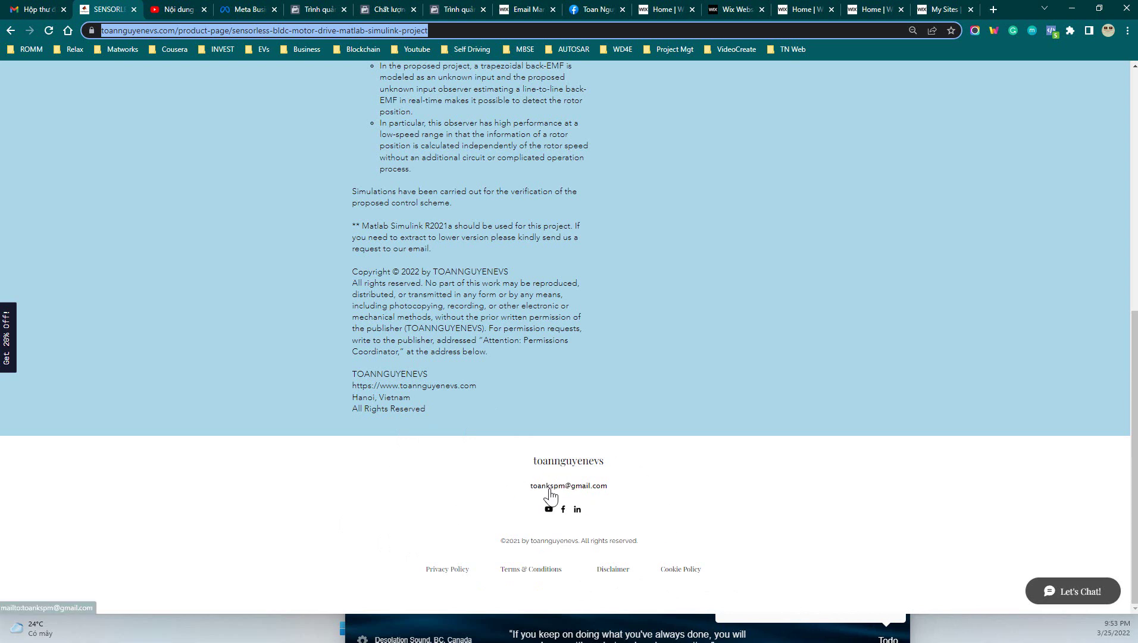
click(446, 569)
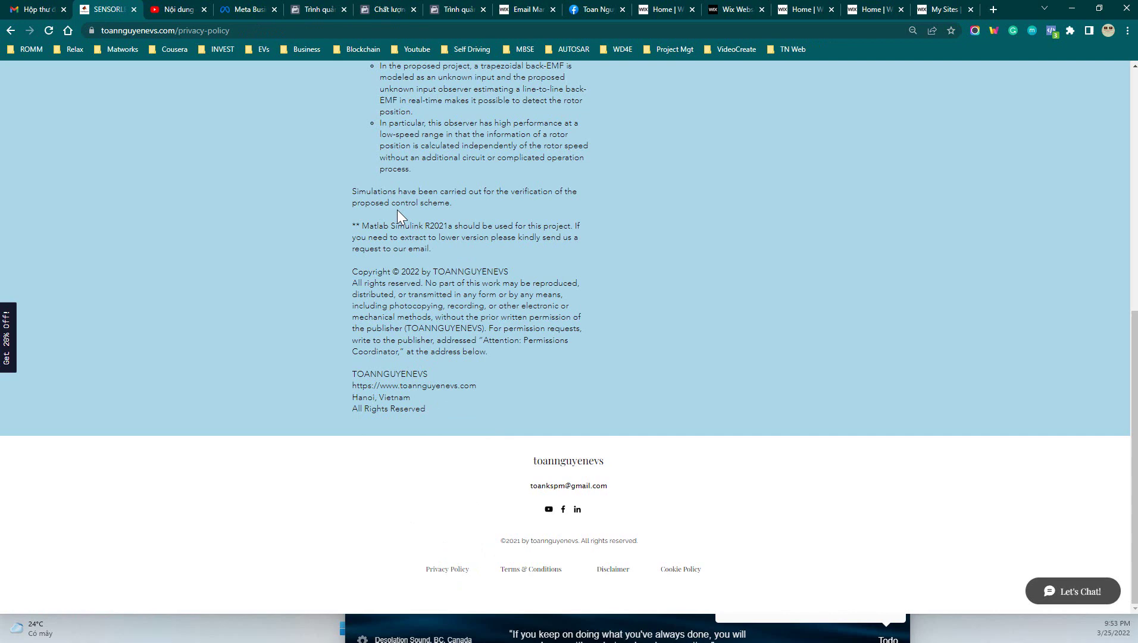
click(460, 567)
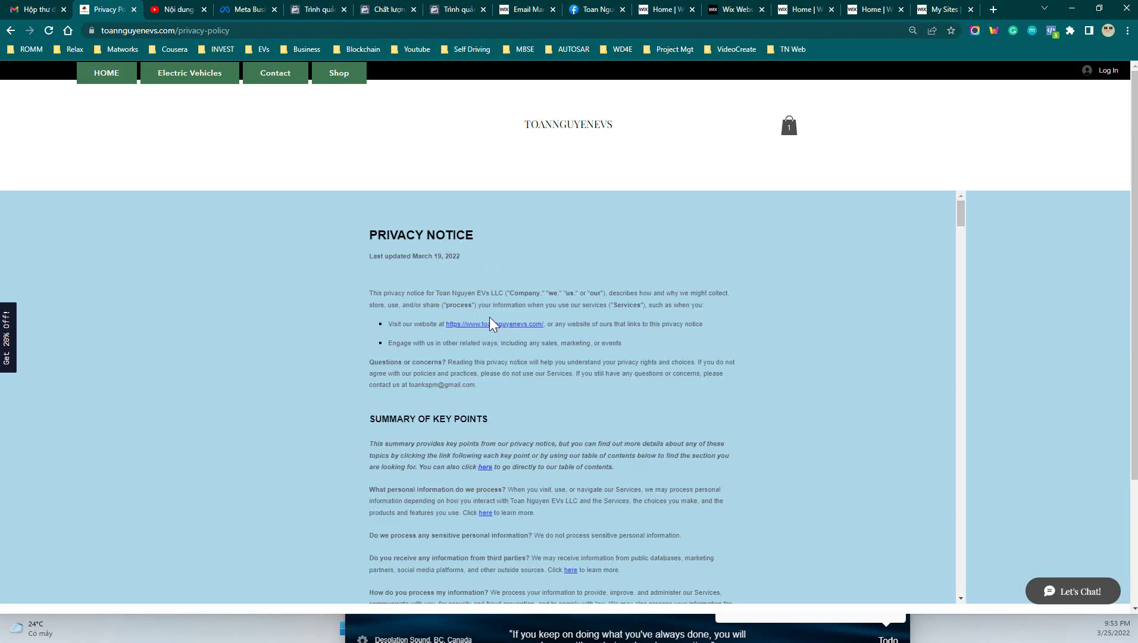
- Scroll through the Privacy Notice summary, table of contents and information-collection sections
scroll(506, 273, down, 1)
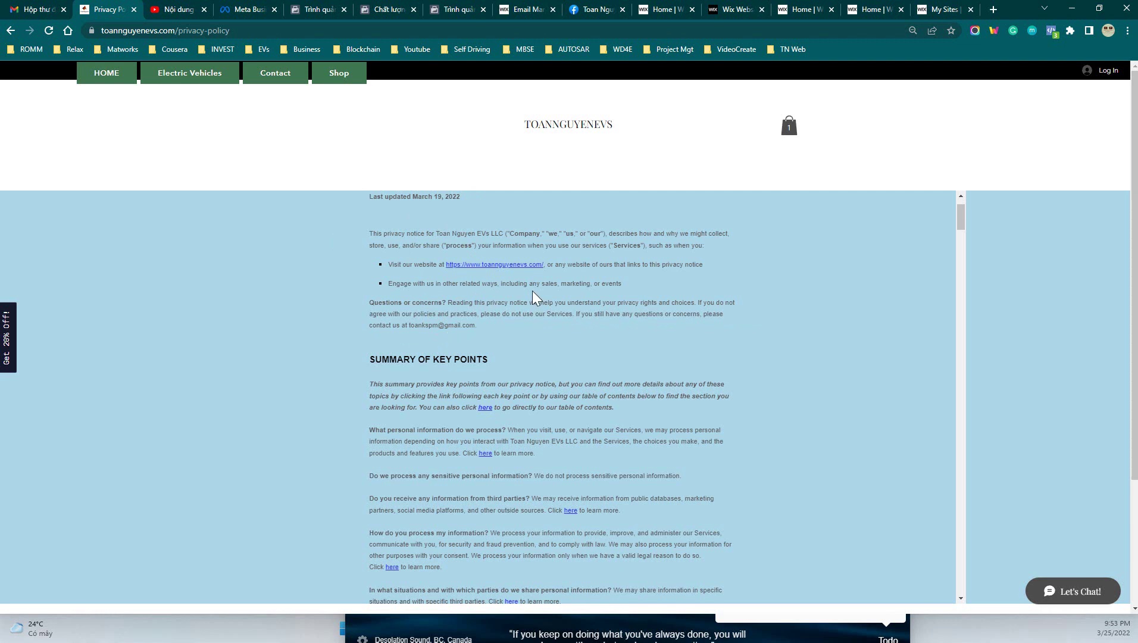
scroll(395, 266, up, 1)
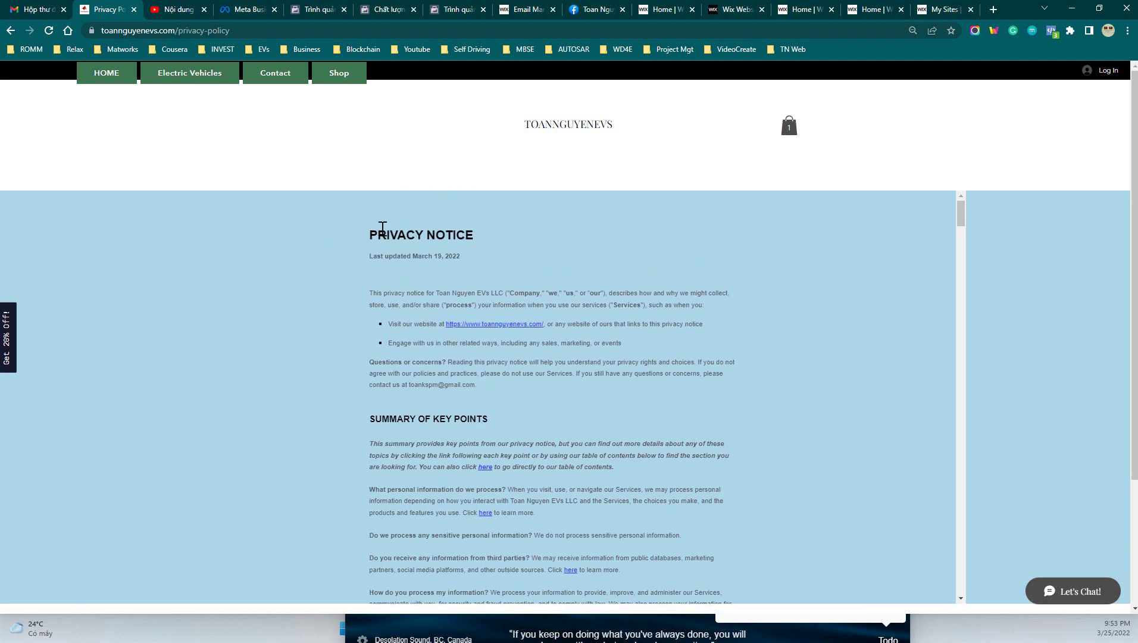
scroll(505, 411, down, 1)
scroll(411, 261, up, 1)
scroll(472, 431, down, 3)
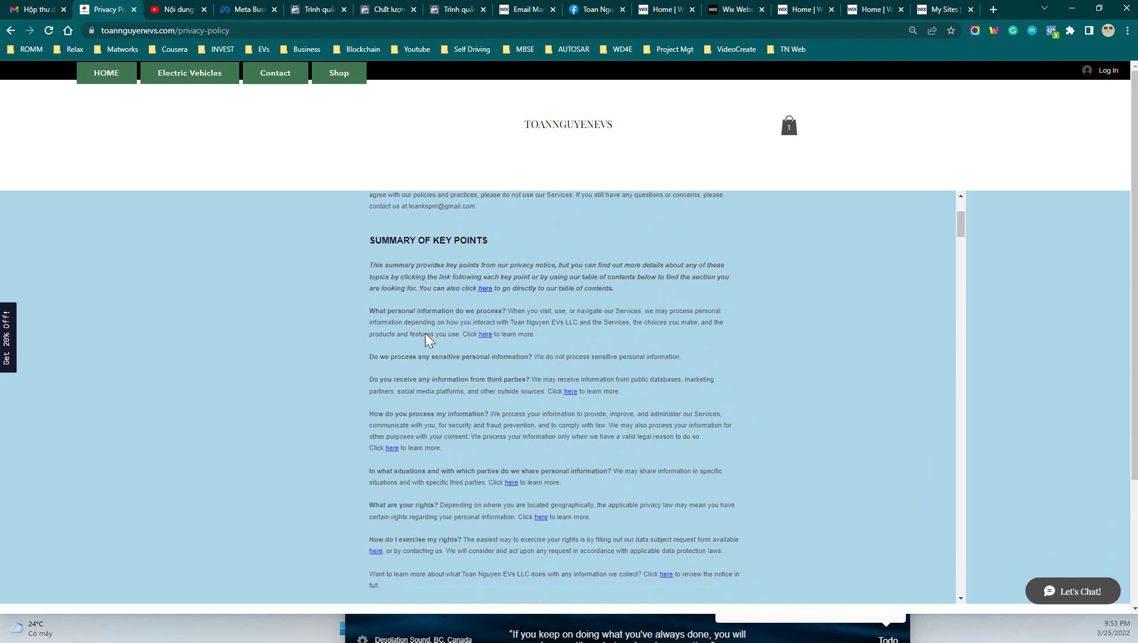
scroll(425, 332, up, 3)
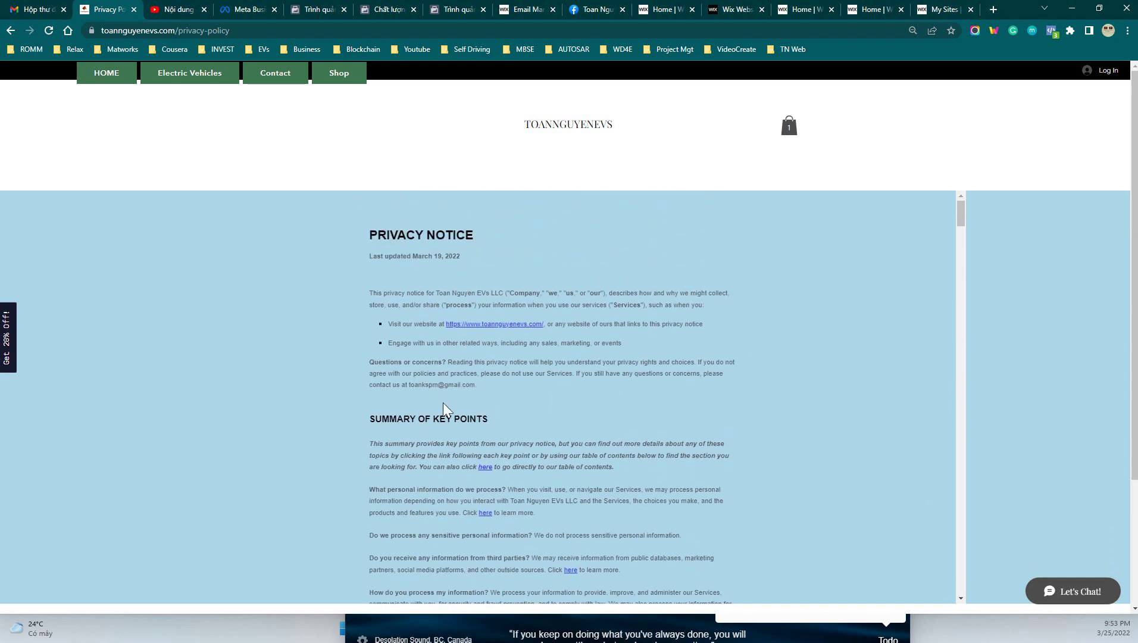
scroll(449, 435, down, 5)
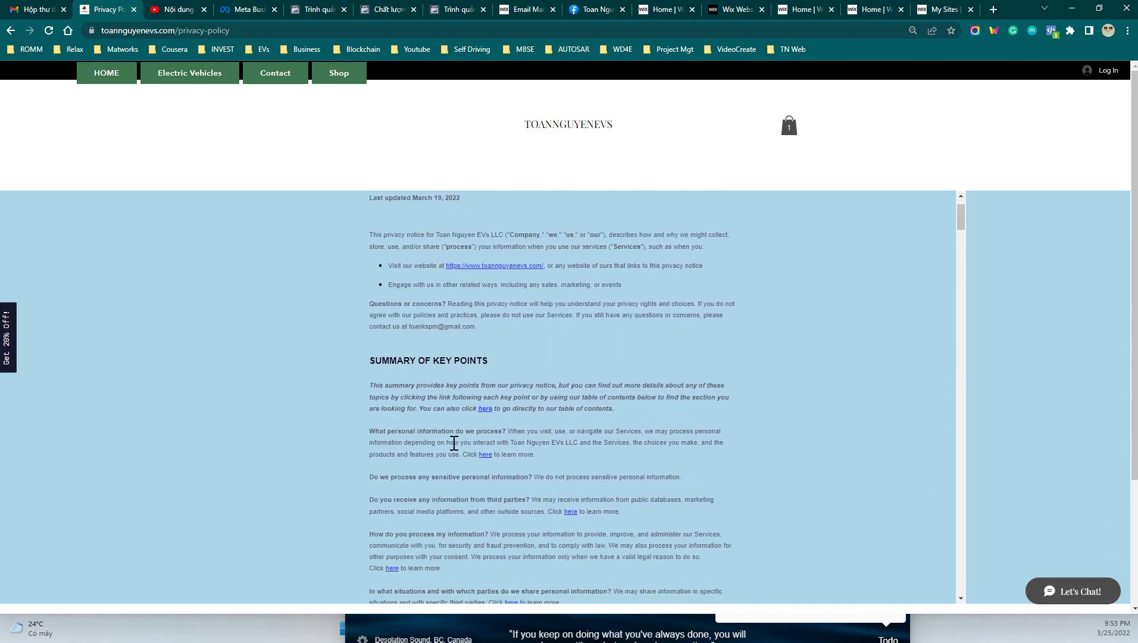
scroll(500, 410, down, 3)
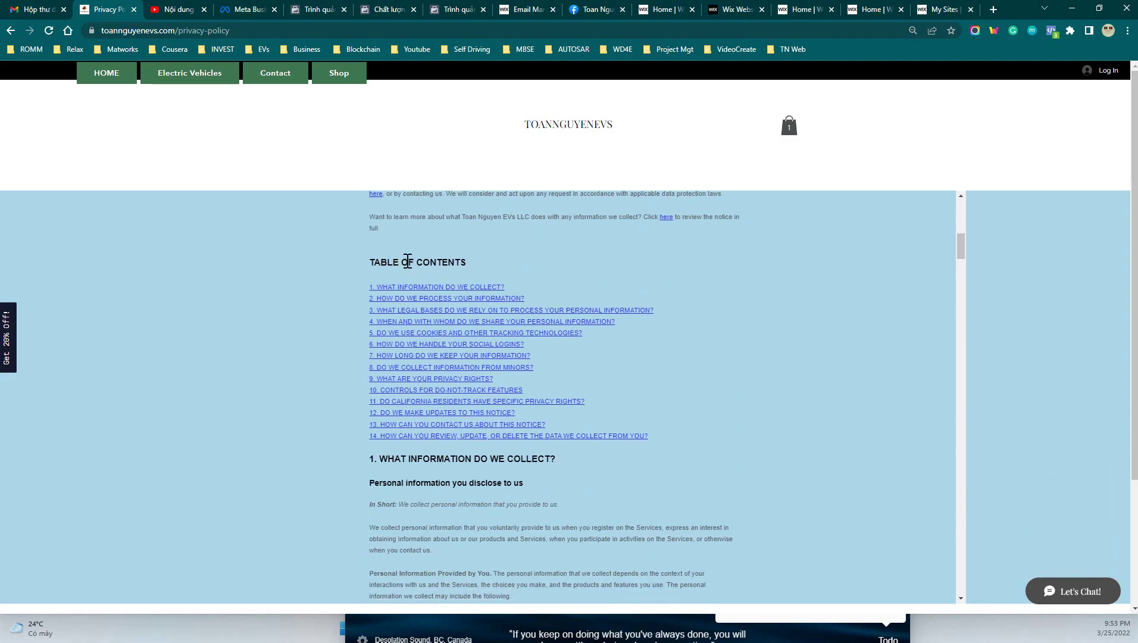
scroll(479, 400, down, 3)
scroll(520, 476, down, 15)
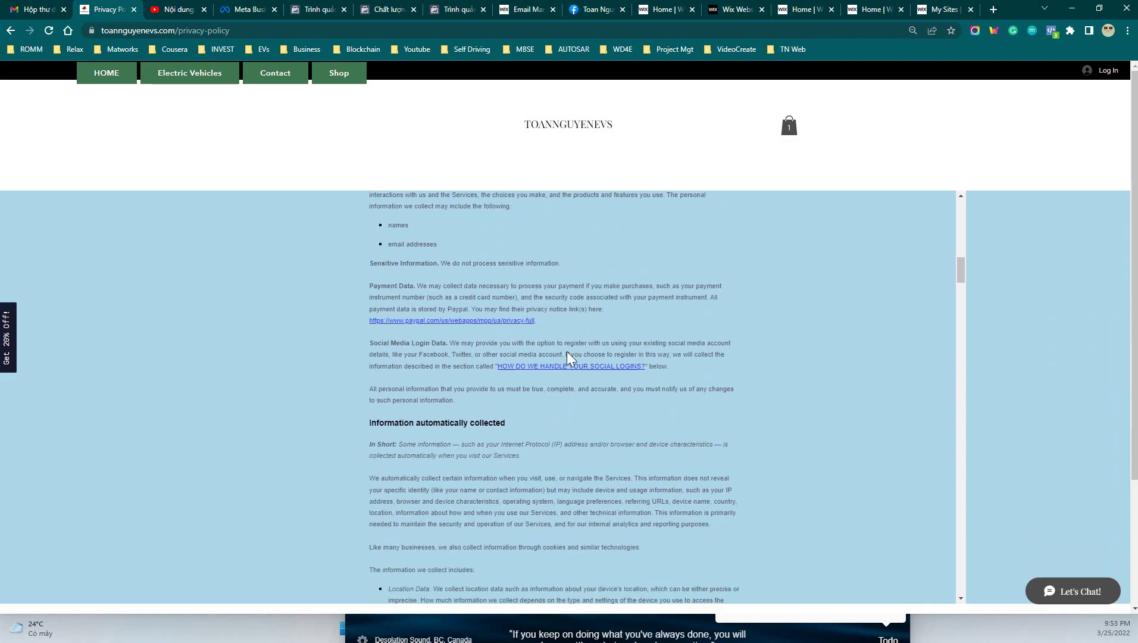
scroll(487, 460, up, 20)
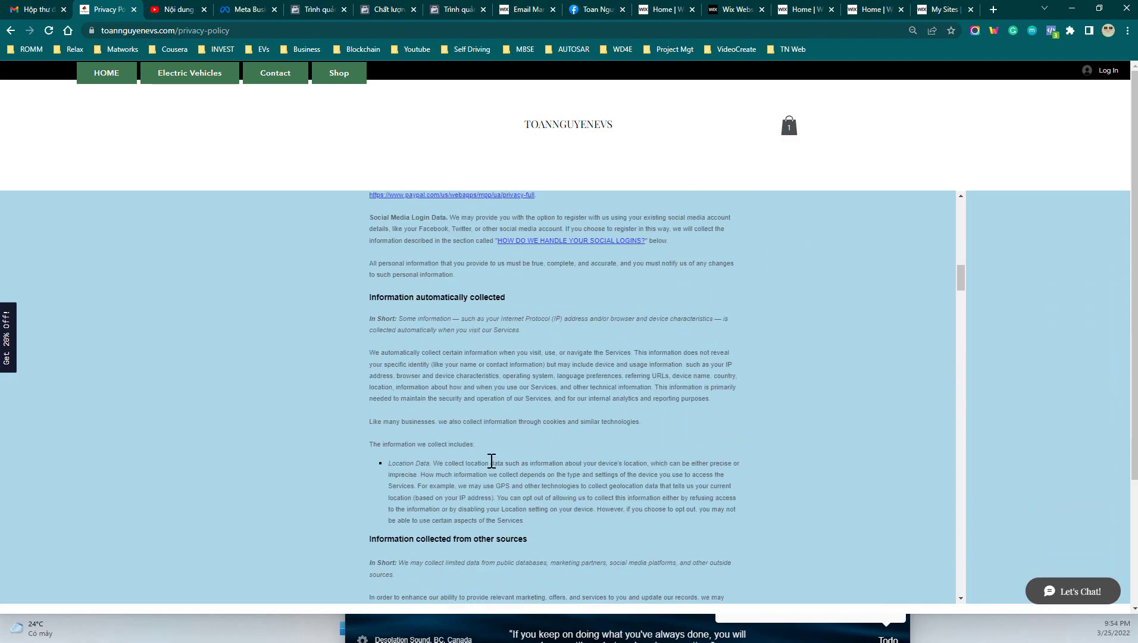
- Return to Wix My Sites, pick My Site 3's dashboard and launch Edit Site
click(946, 9)
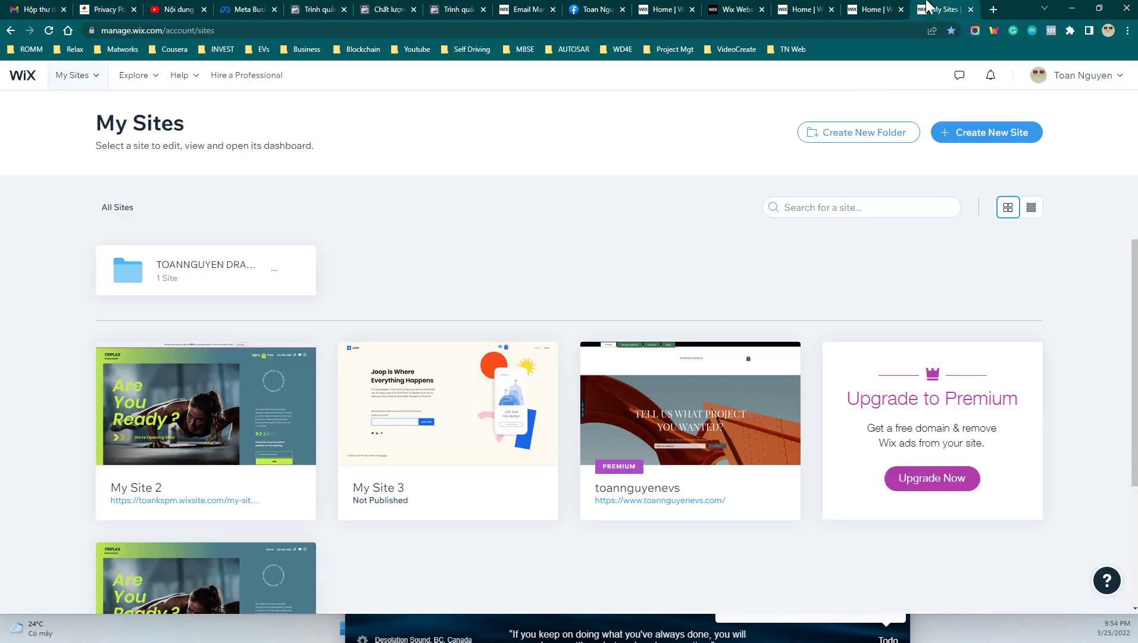
mouse_move(687, 423)
click(807, 7)
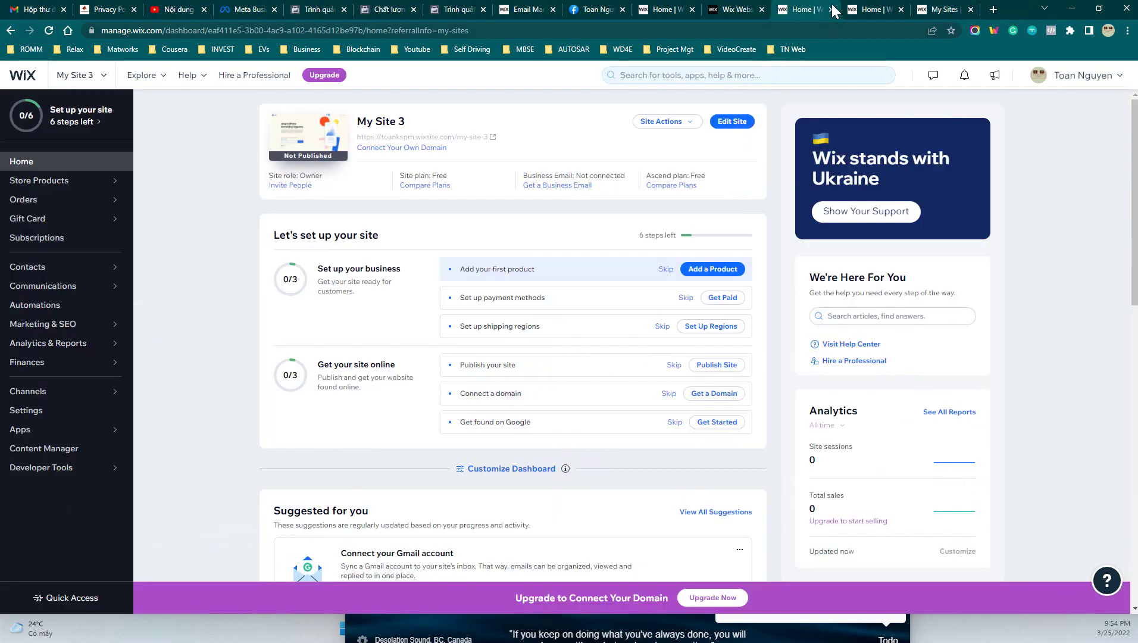
click(727, 125)
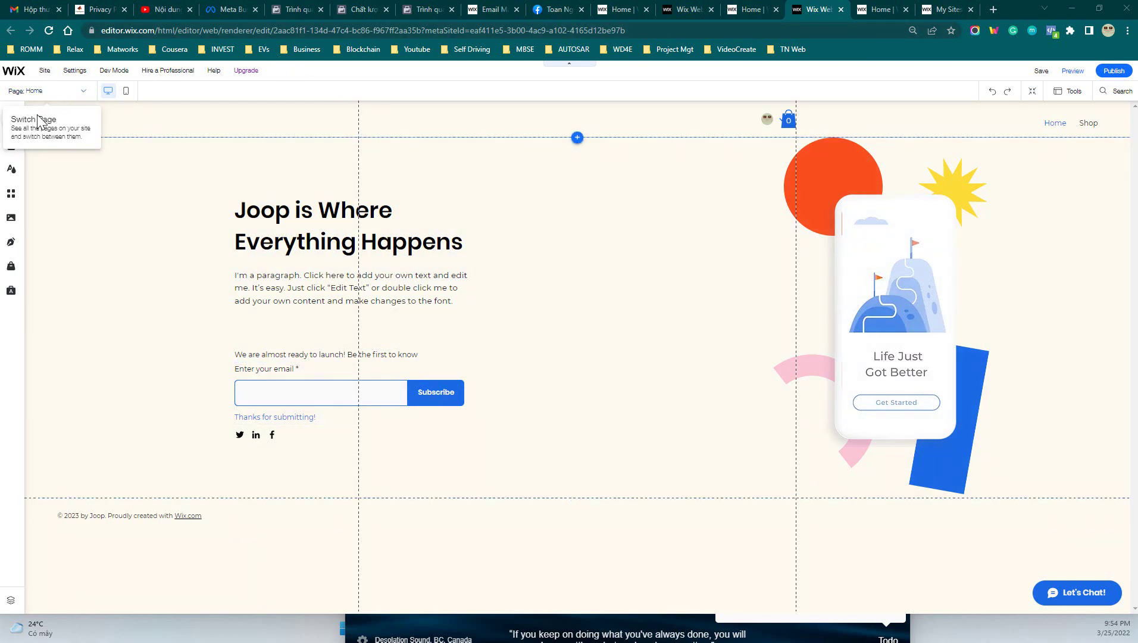
- Check the Page dropdown, then open the Site Pages panel listing Home and Shop
click(59, 92)
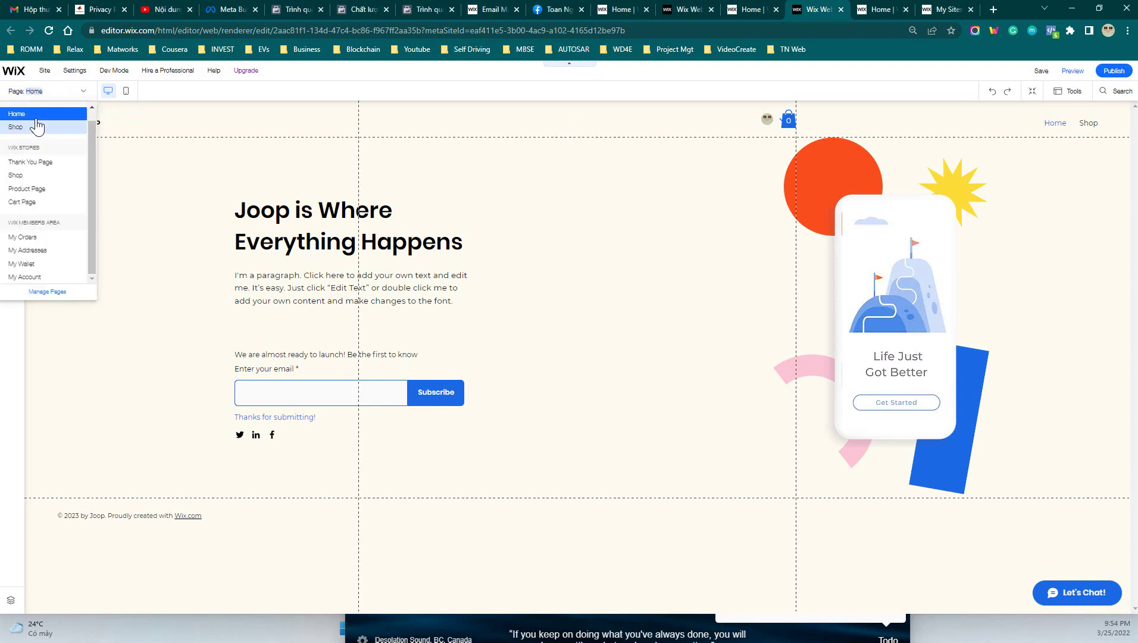
click(62, 95)
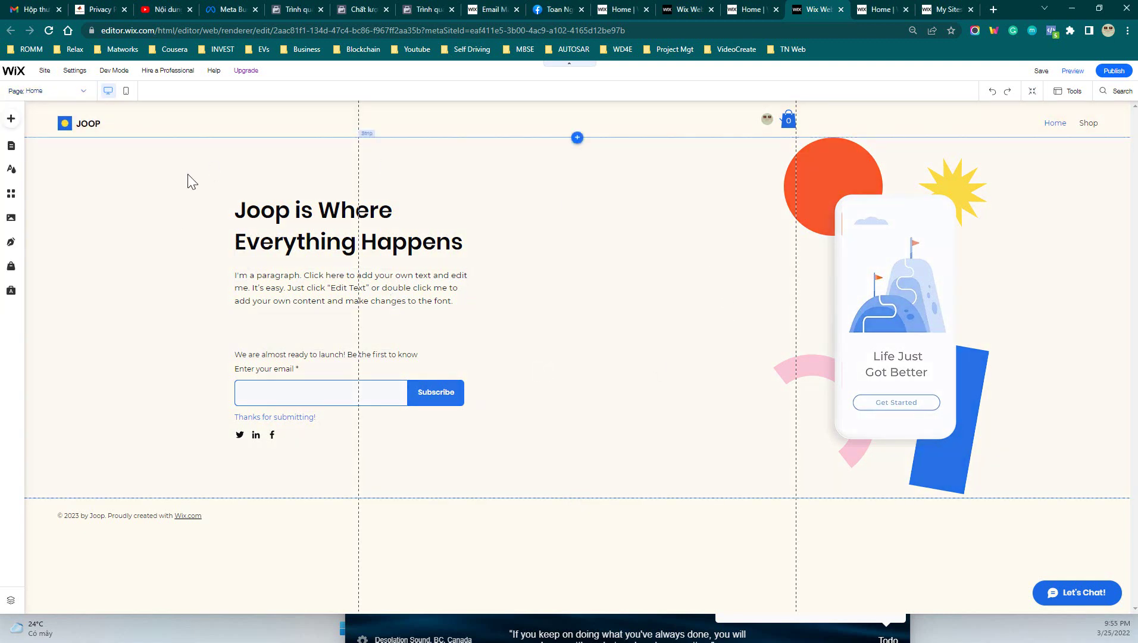
click(80, 93)
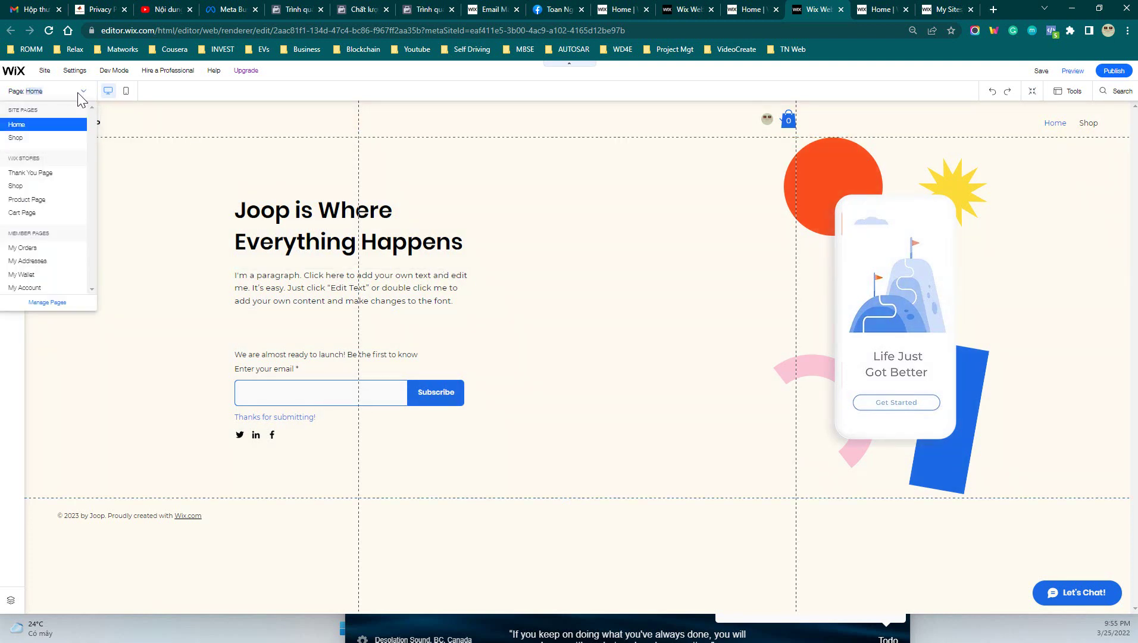
click(79, 95)
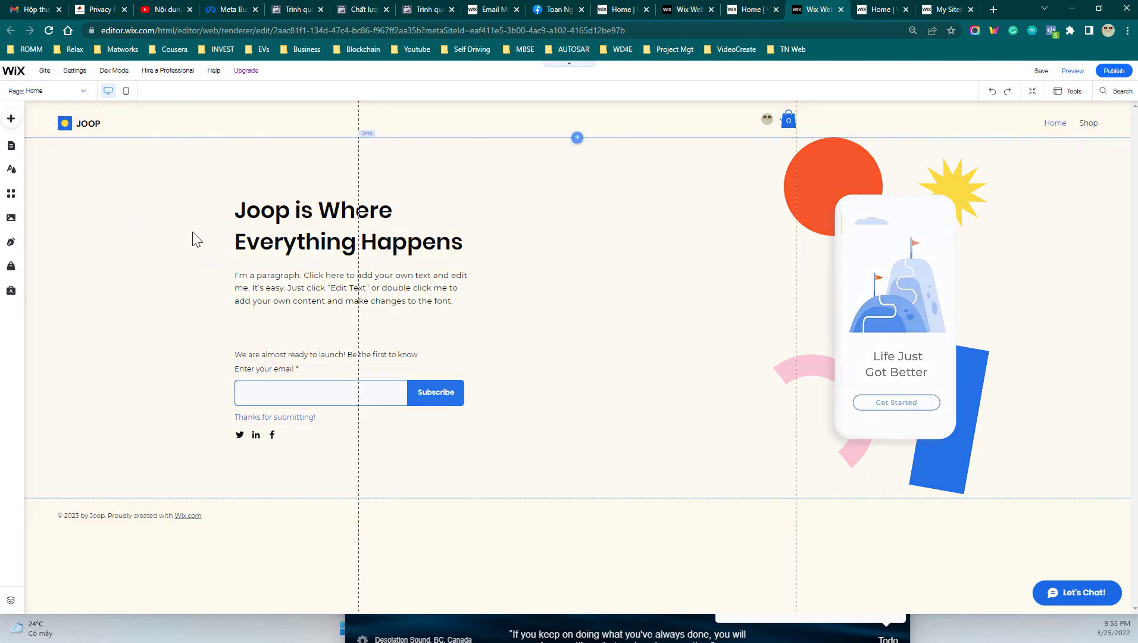
click(73, 91)
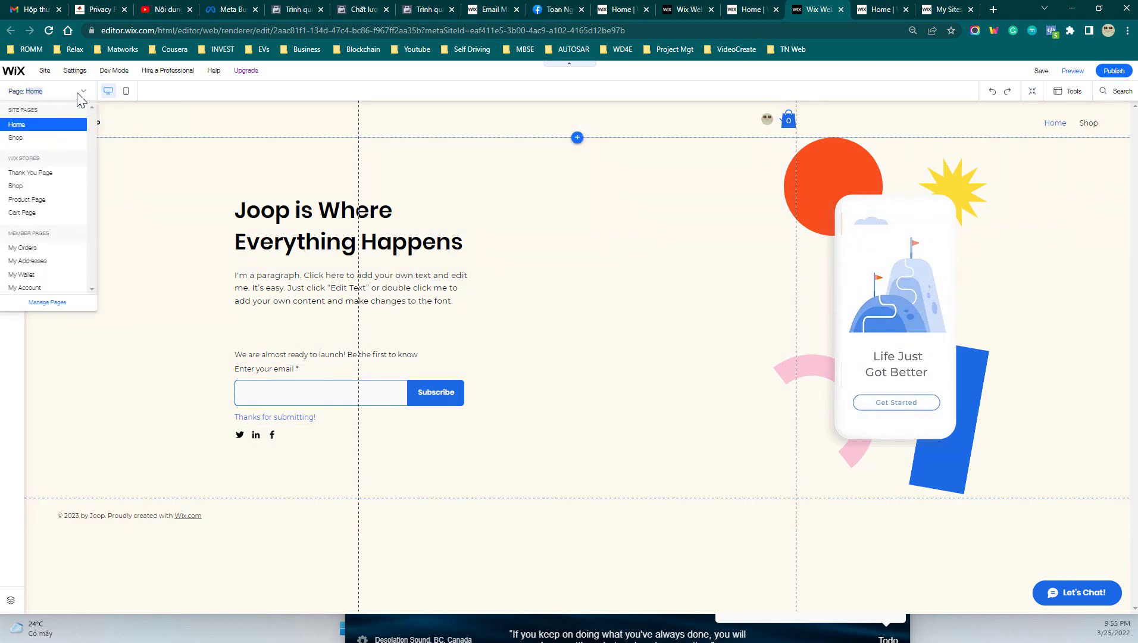
click(77, 92)
click(11, 118)
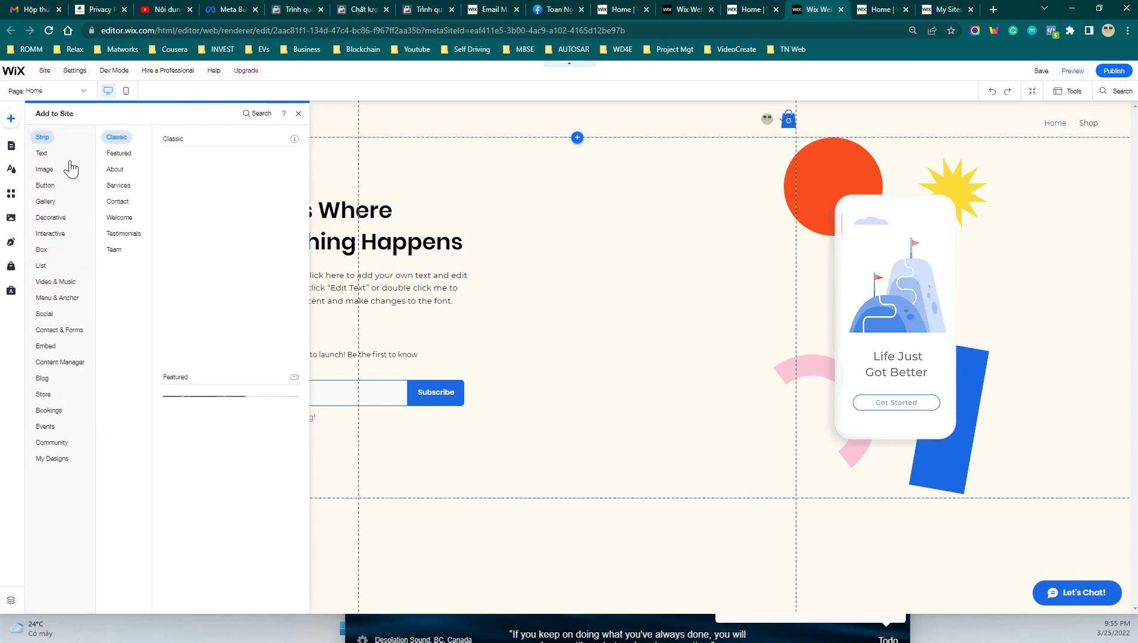
click(11, 146)
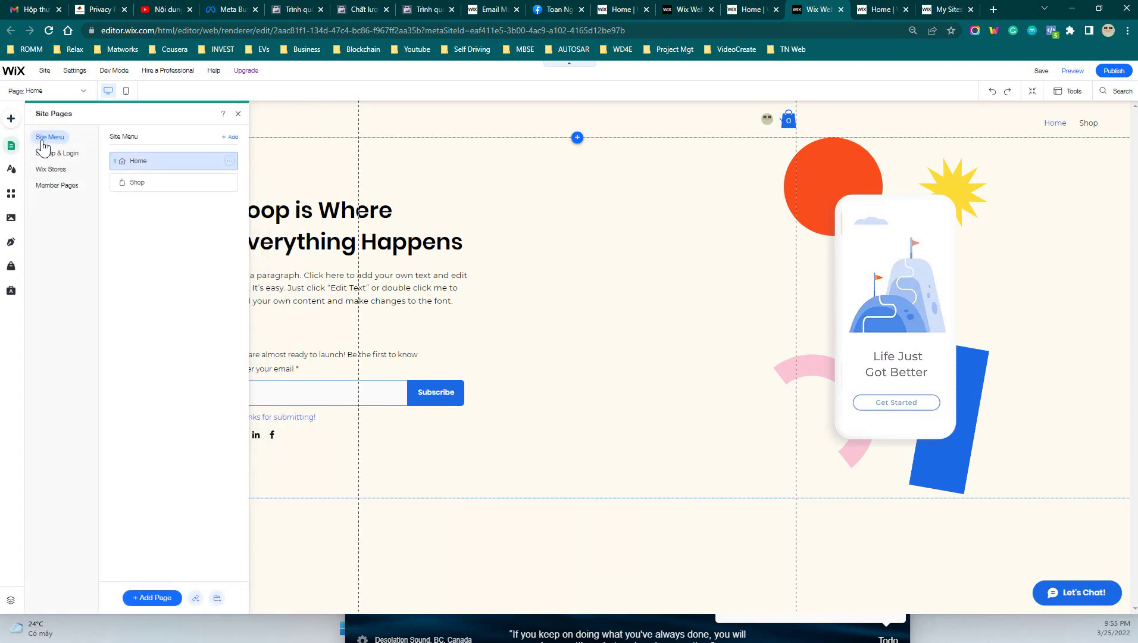
- Create a new Blank Page from the Site Pages panel's Add Page option
click(164, 598)
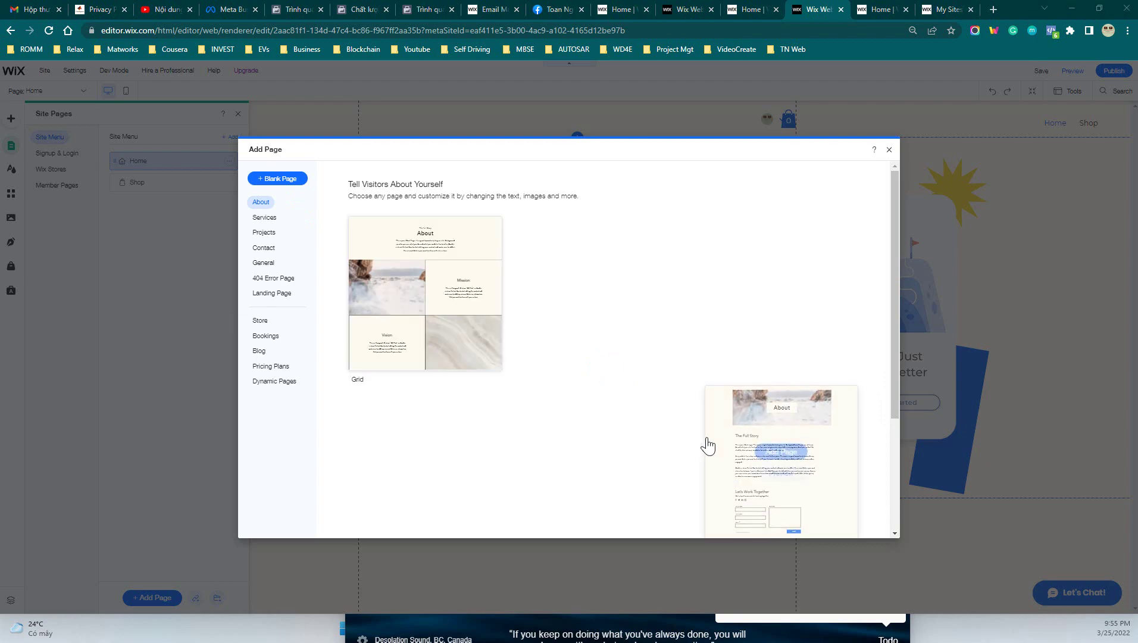
click(278, 178)
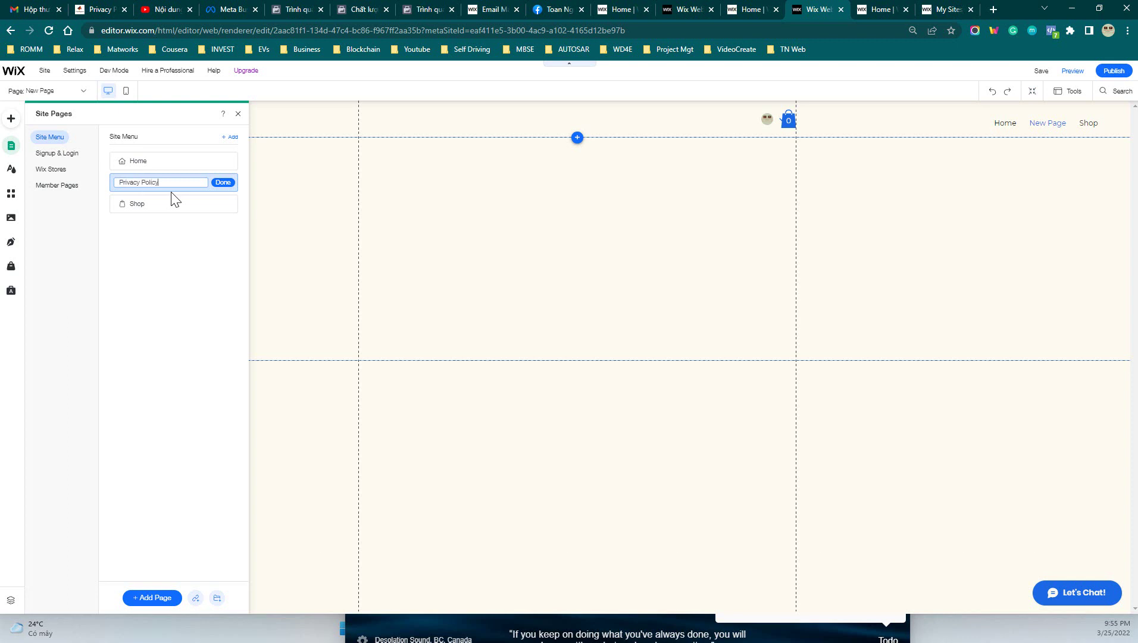
- Save the 'Privacy Policy' page name and turn off search-engine indexing in its SEO Basics
key(Return)
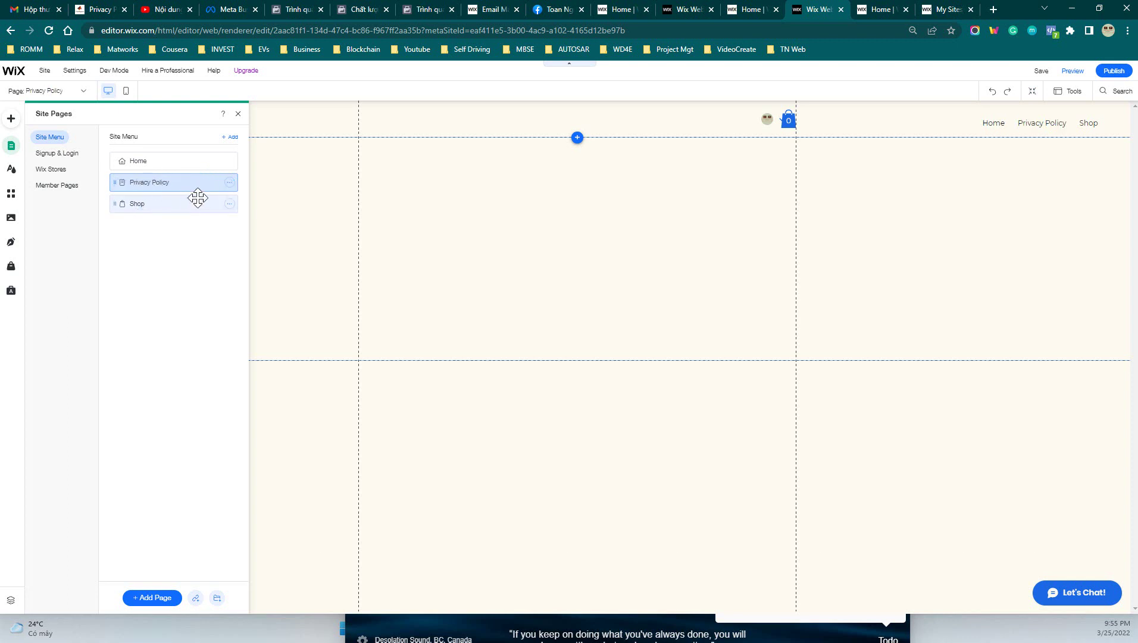
click(230, 182)
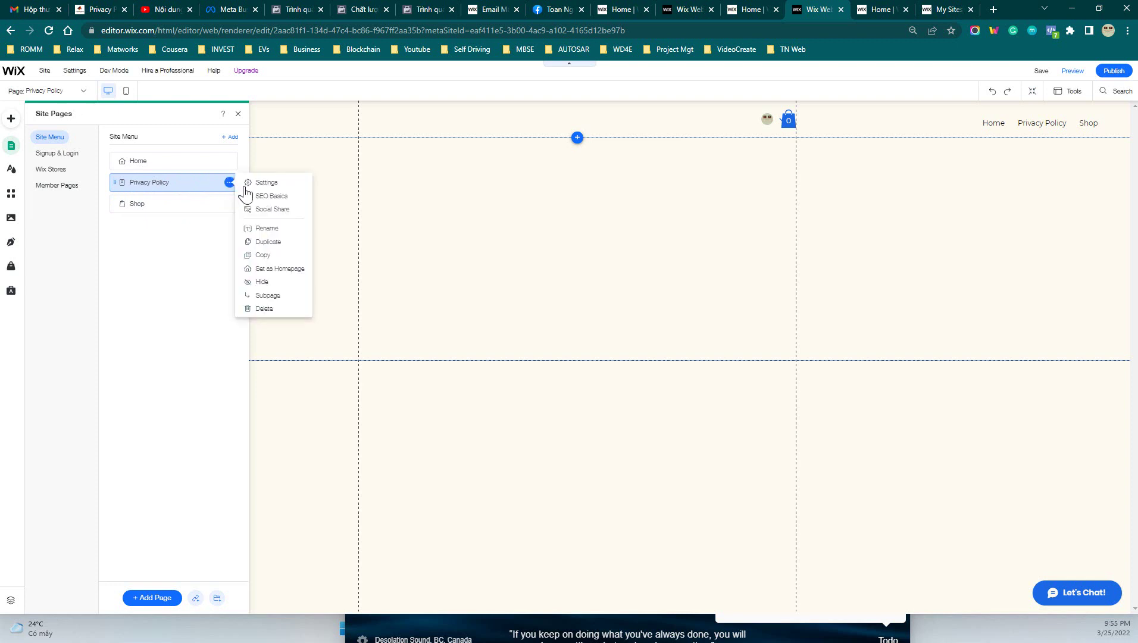
click(282, 198)
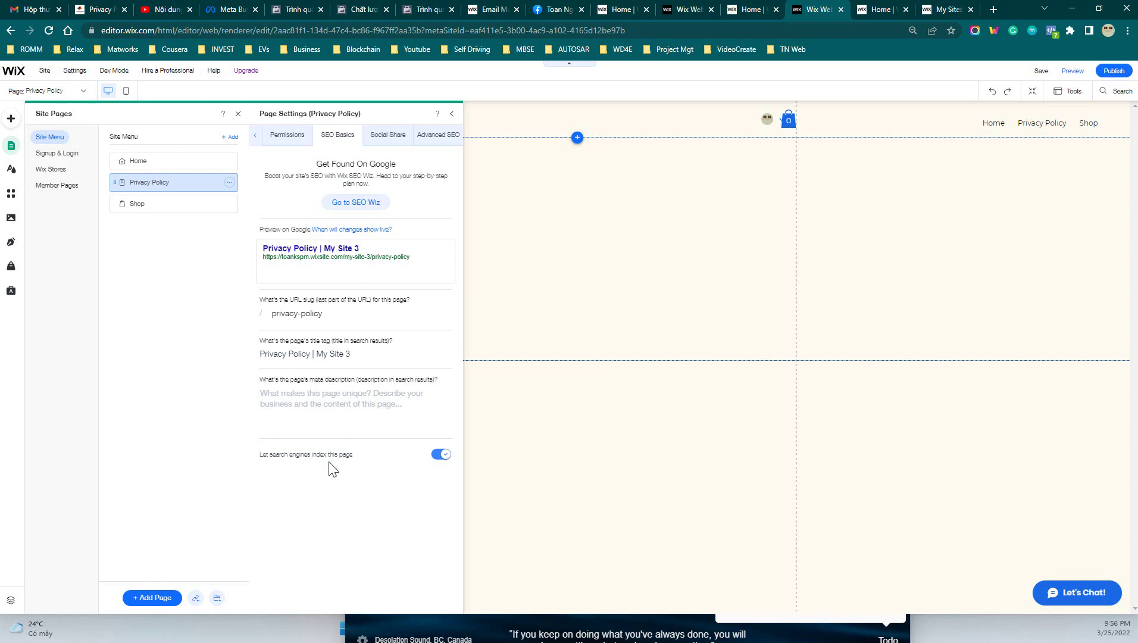
click(441, 457)
- Add a Heading 1 text element and move it to the top of the new page
click(451, 115)
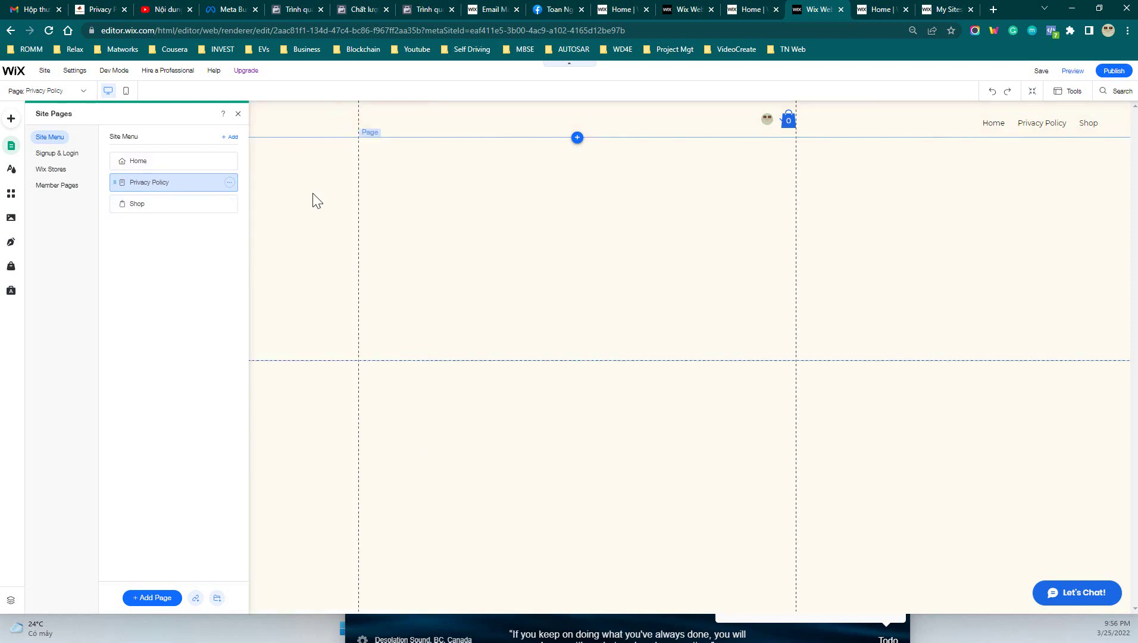
click(514, 195)
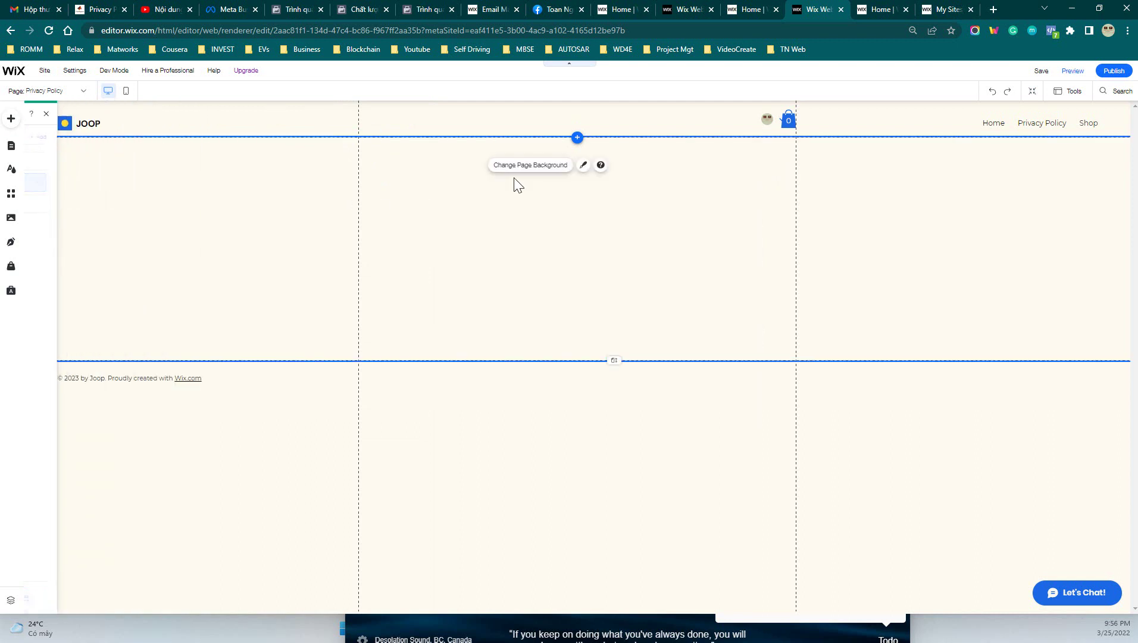
click(11, 118)
click(41, 154)
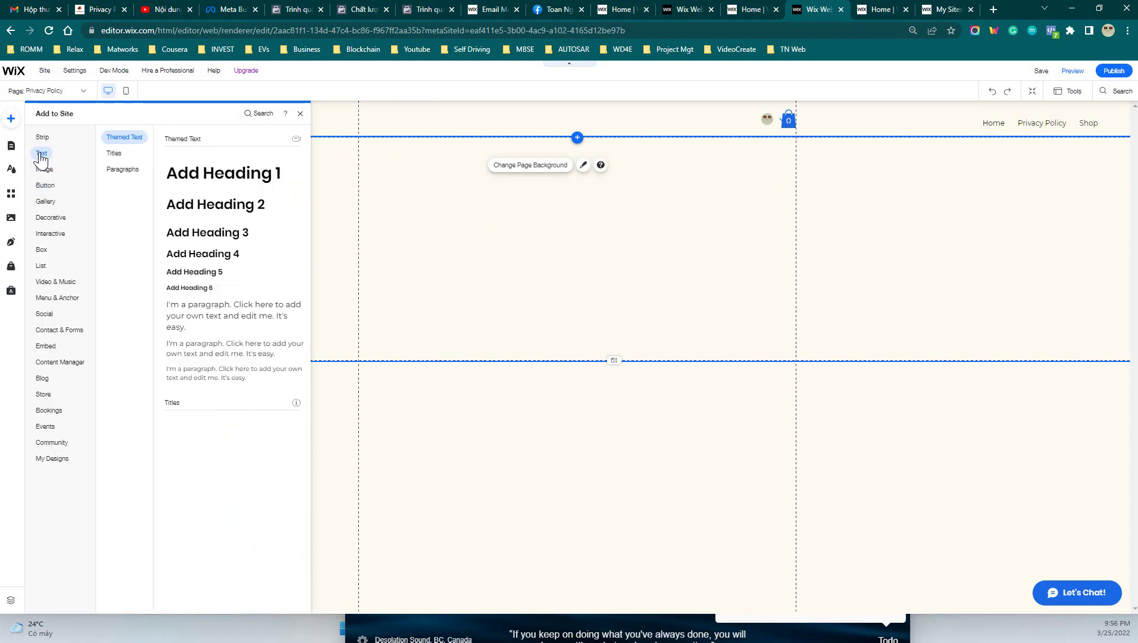
click(221, 177)
drag(549, 355, 543, 144)
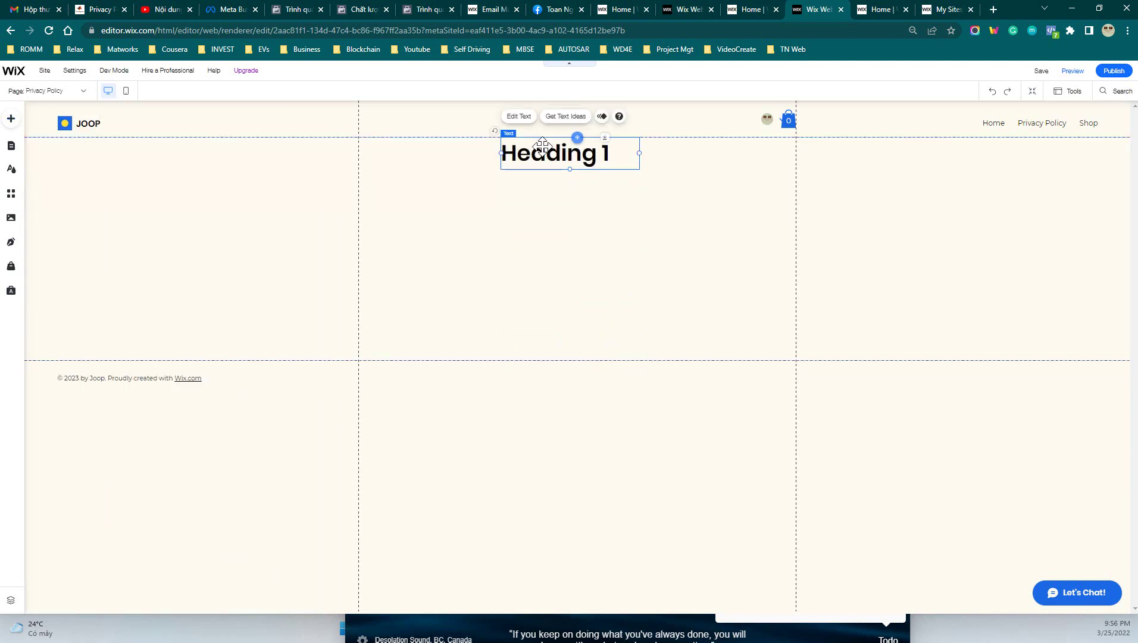
- Change the heading text to 'Privacy Policy' and widen it to fit one line
double_click(545, 153)
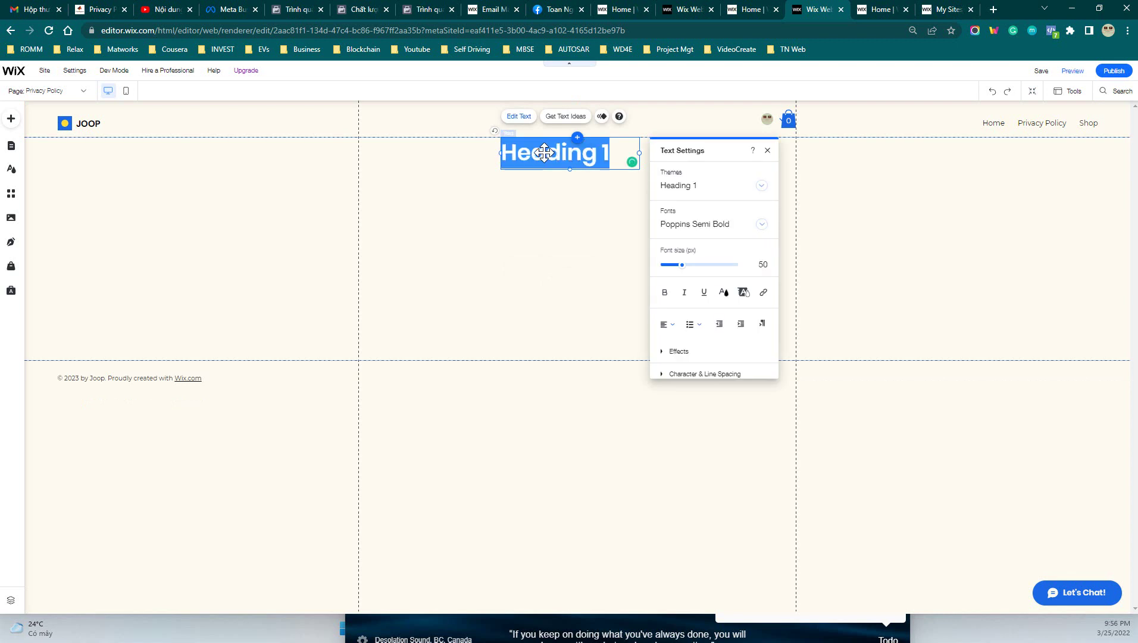
text(Privacy)
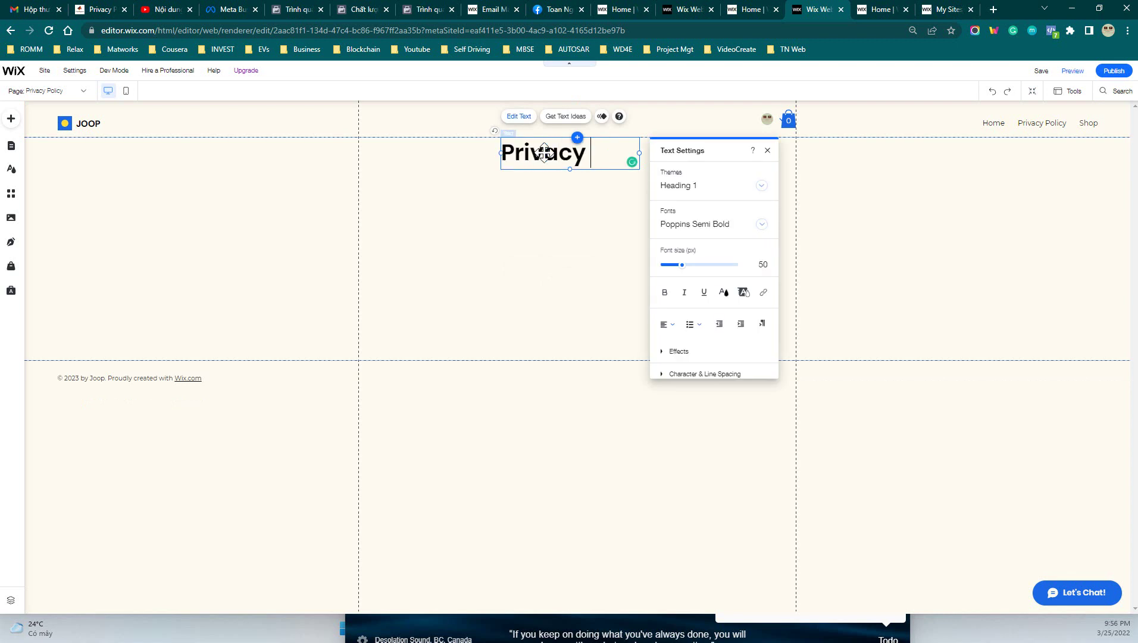
text( POlicy)
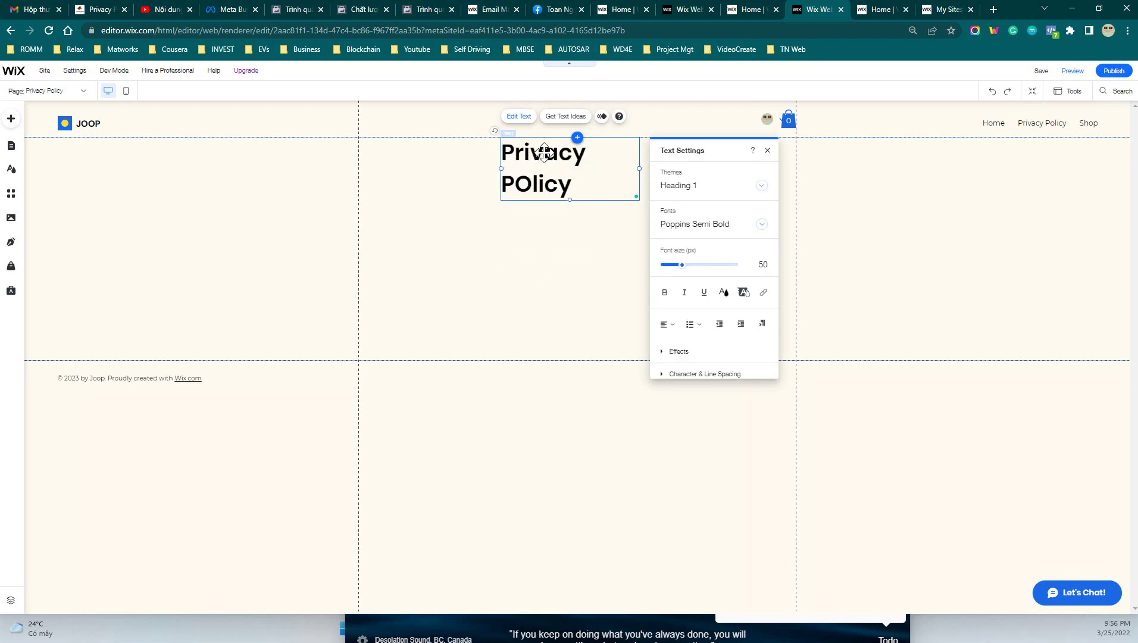
click(533, 186)
key(BackSpace)
text(o)
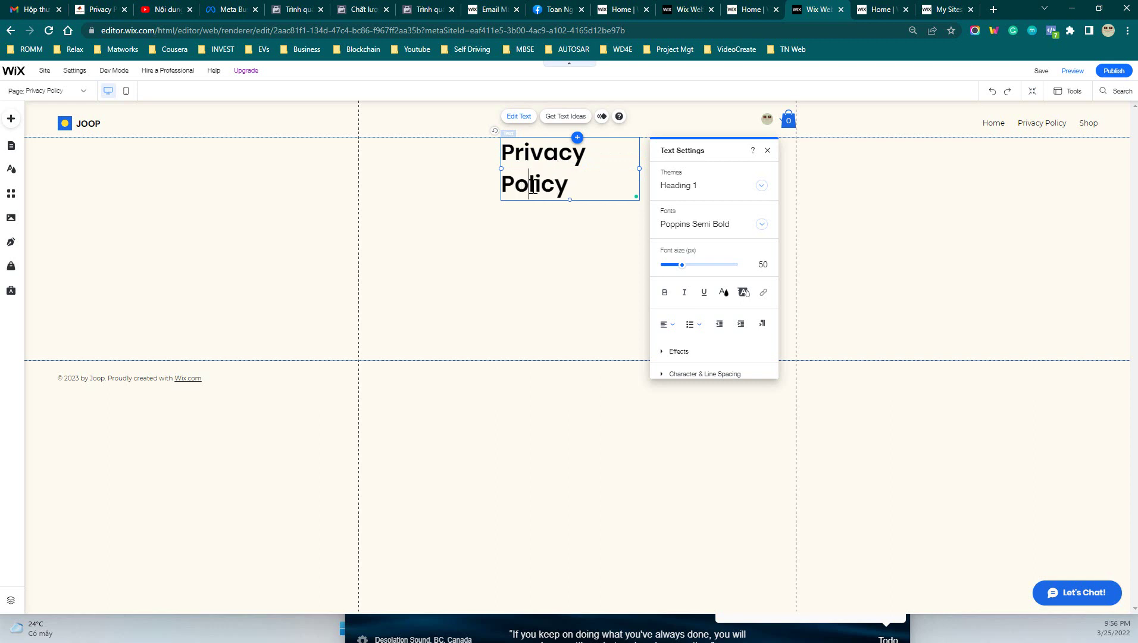
drag(639, 169, 747, 168)
click(571, 228)
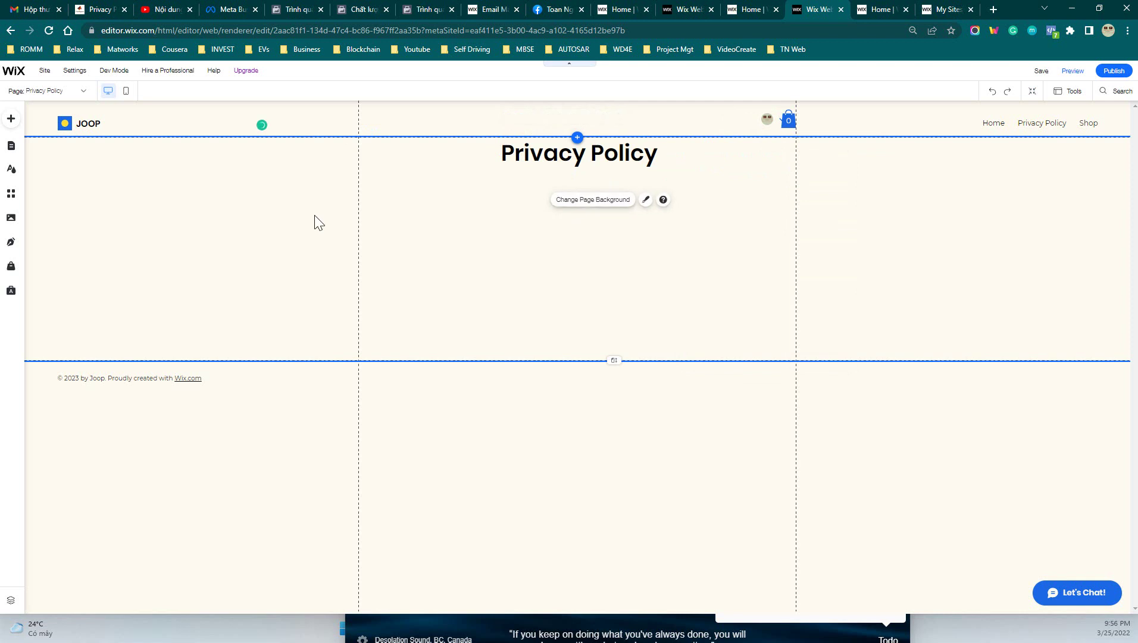
- Add a Helvetica Light paragraph and position it just below the heading
click(10, 118)
click(41, 152)
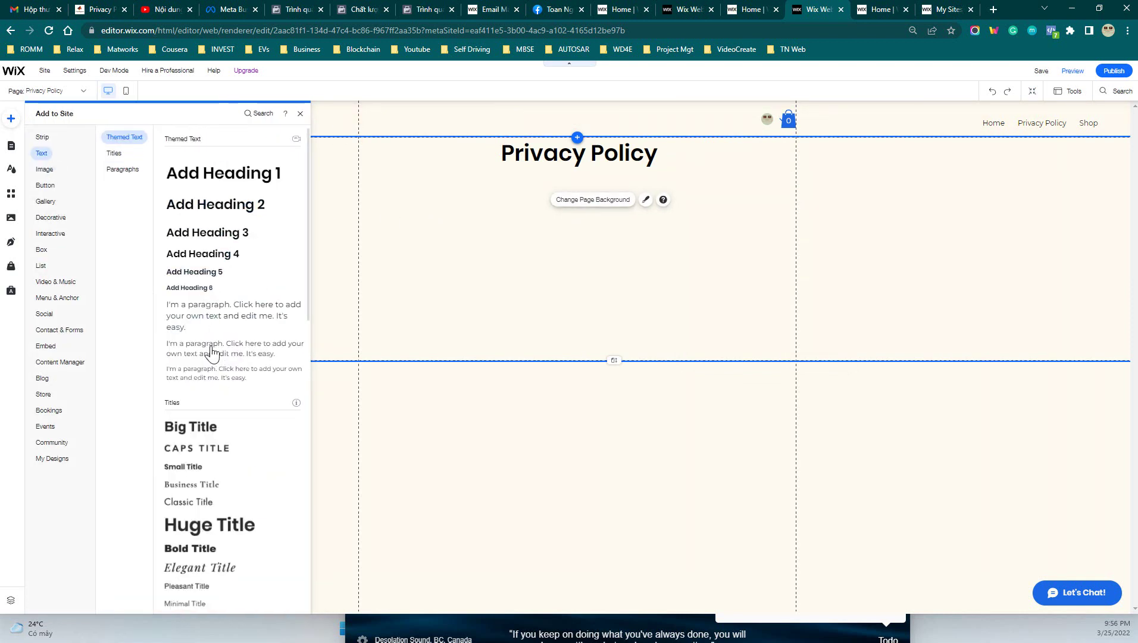
click(123, 169)
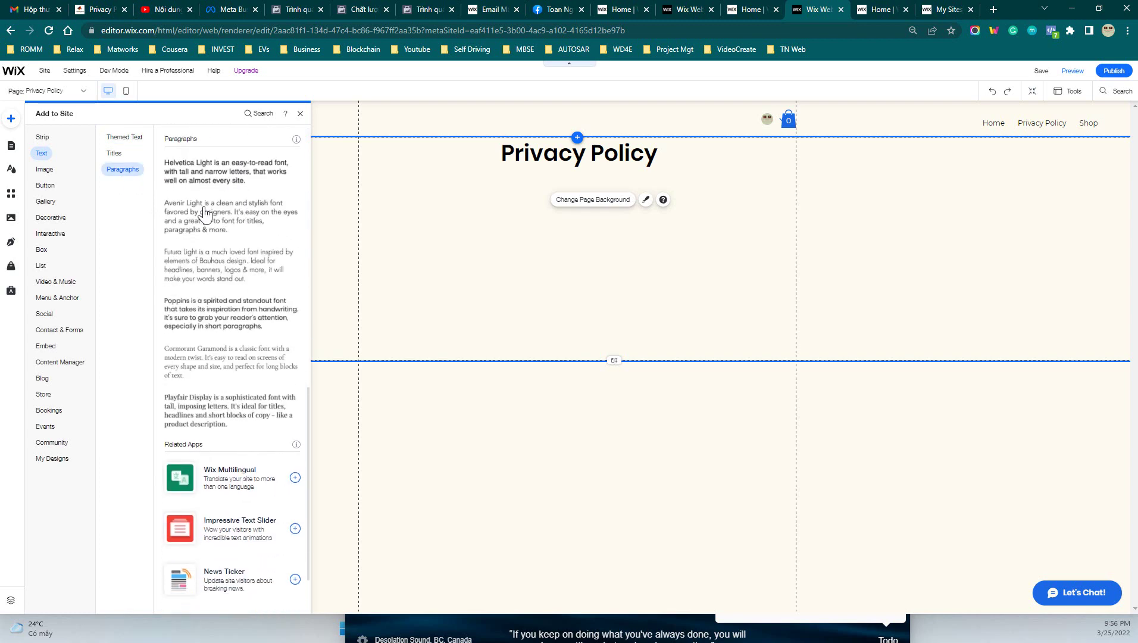
click(562, 302)
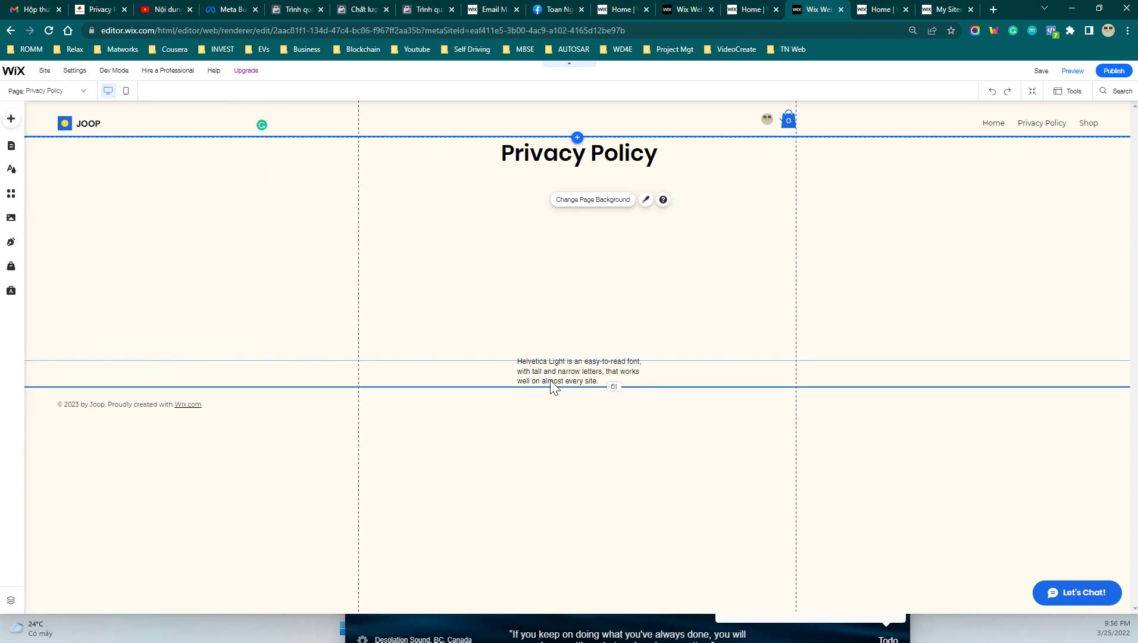
click(549, 379)
drag(574, 361, 395, 203)
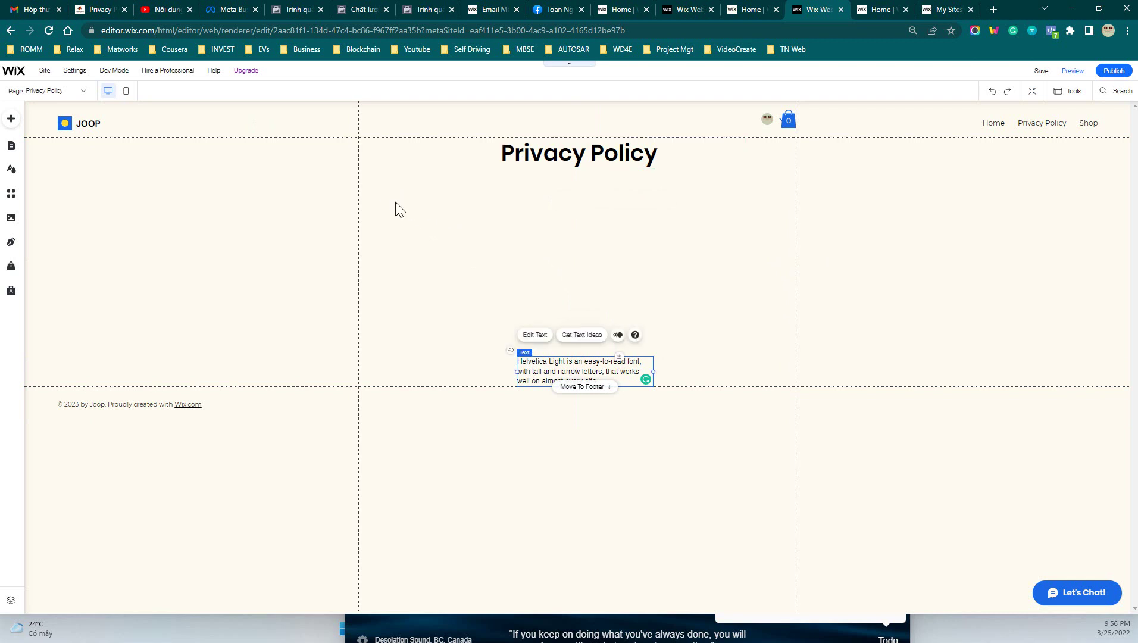
click(544, 369)
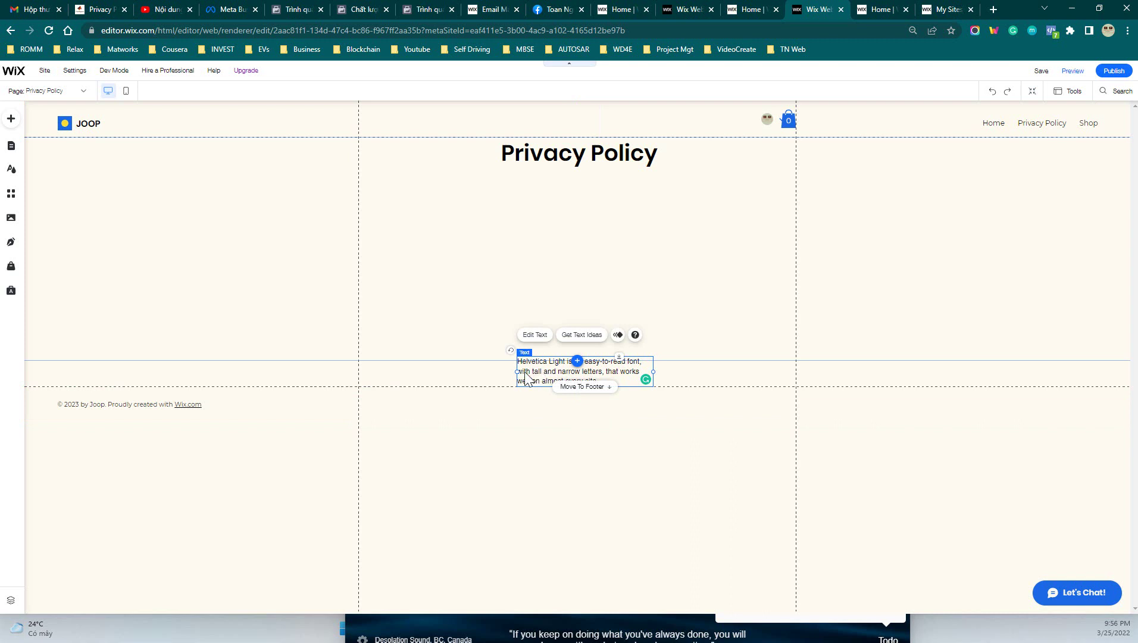
drag(516, 376, 375, 190)
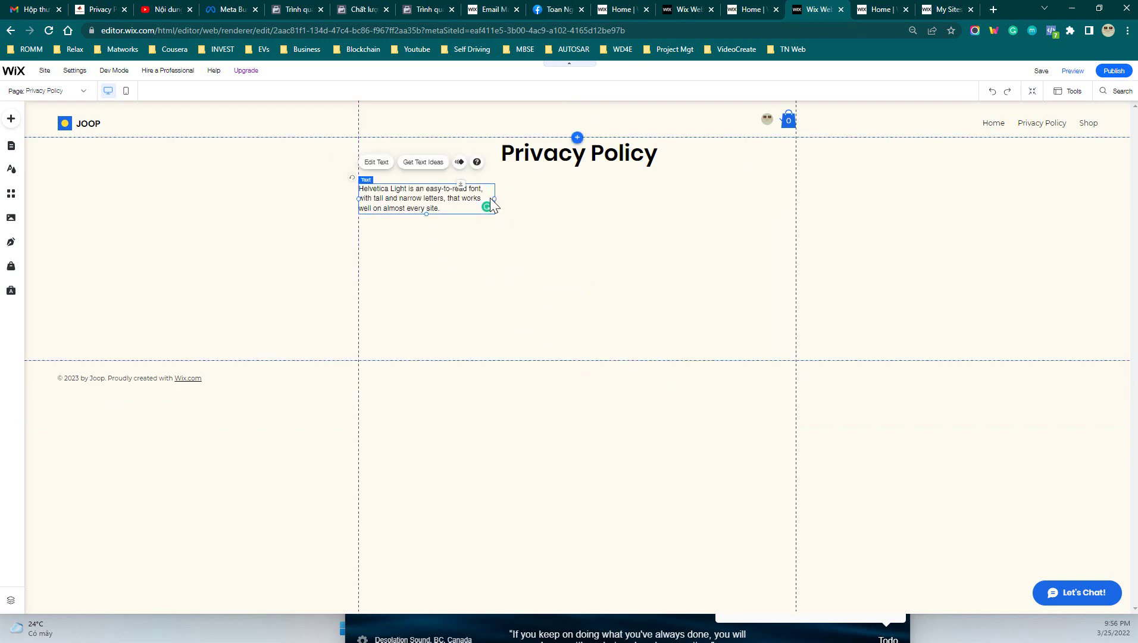
- Widen the paragraph and replace its text with 'This is our Privacy policy.'
drag(495, 198, 765, 197)
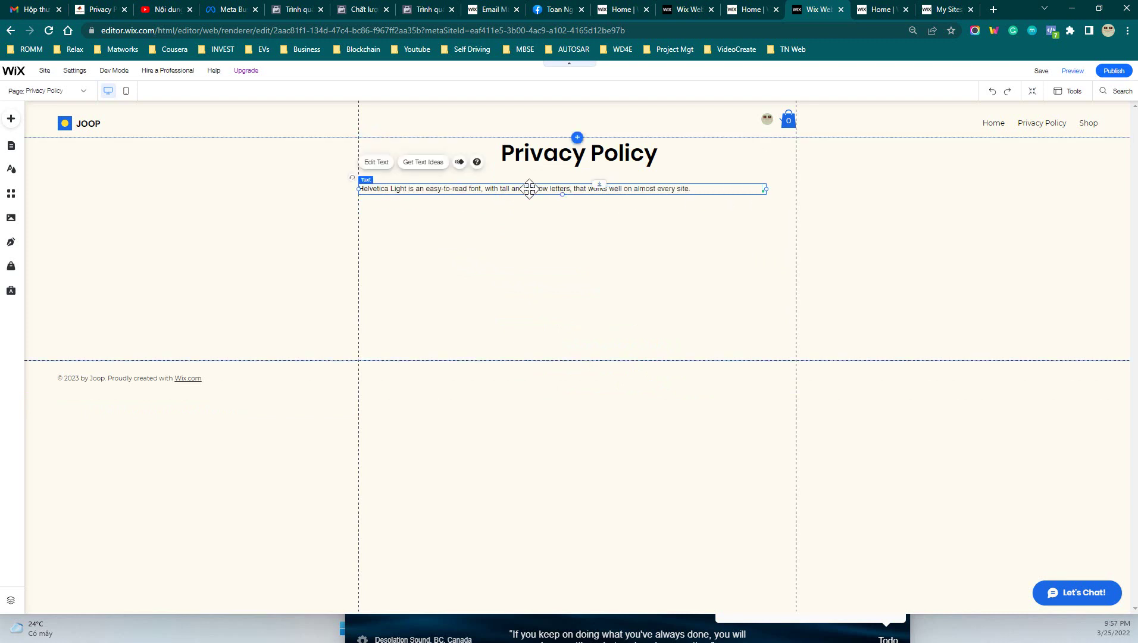
double_click(529, 189)
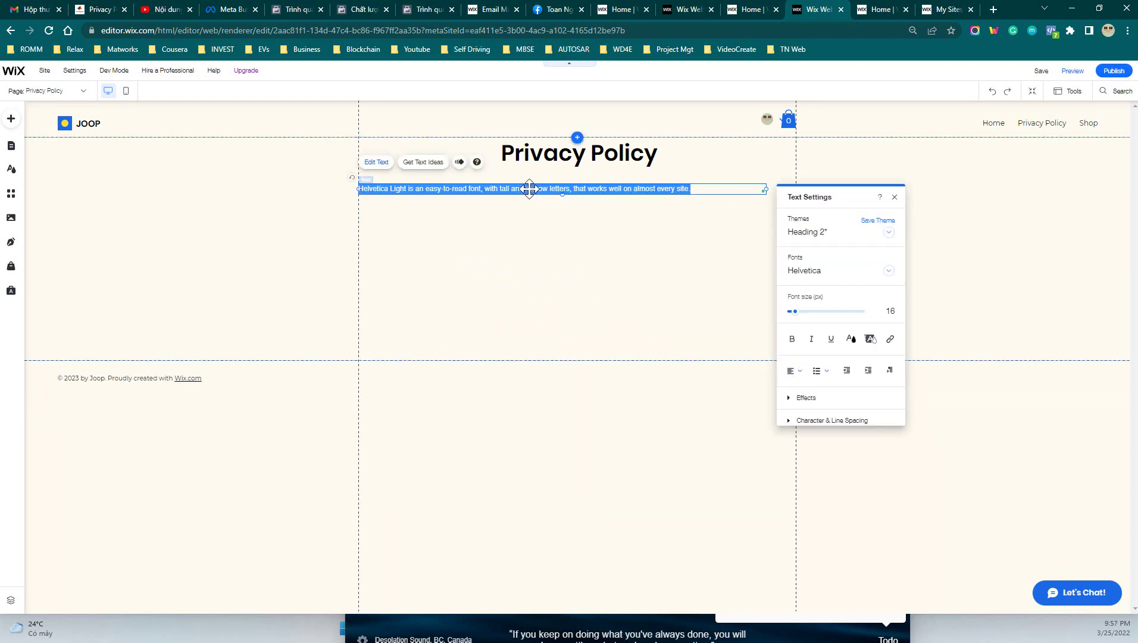
text(THis)
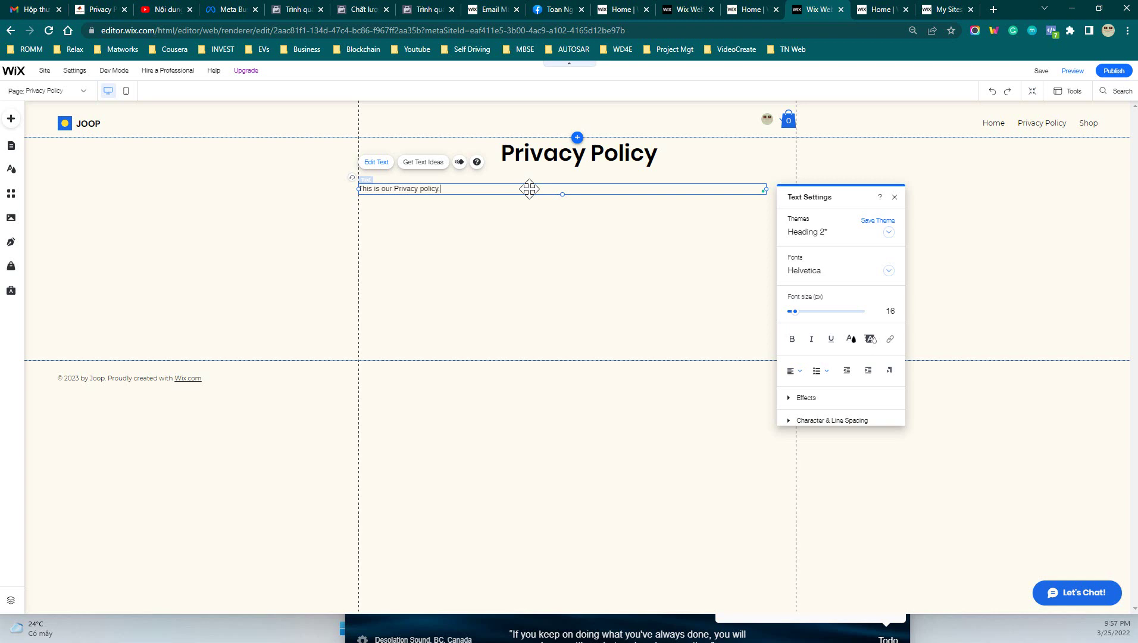
click(481, 276)
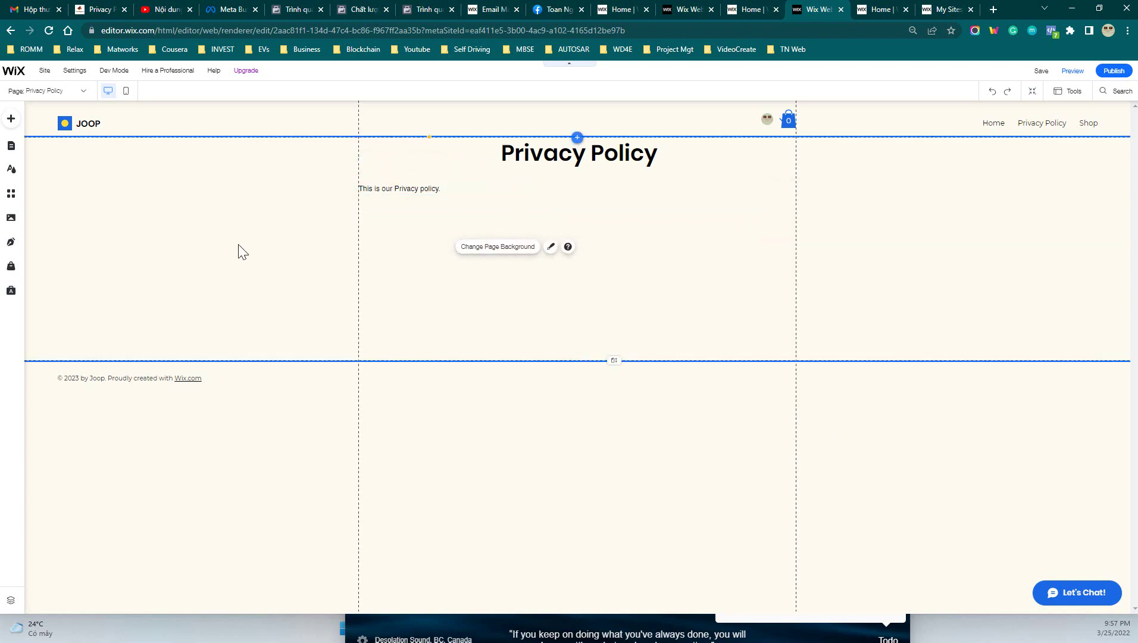
- Insert an 'Embed a site' HTML element below the paragraph, then deselect it
click(11, 119)
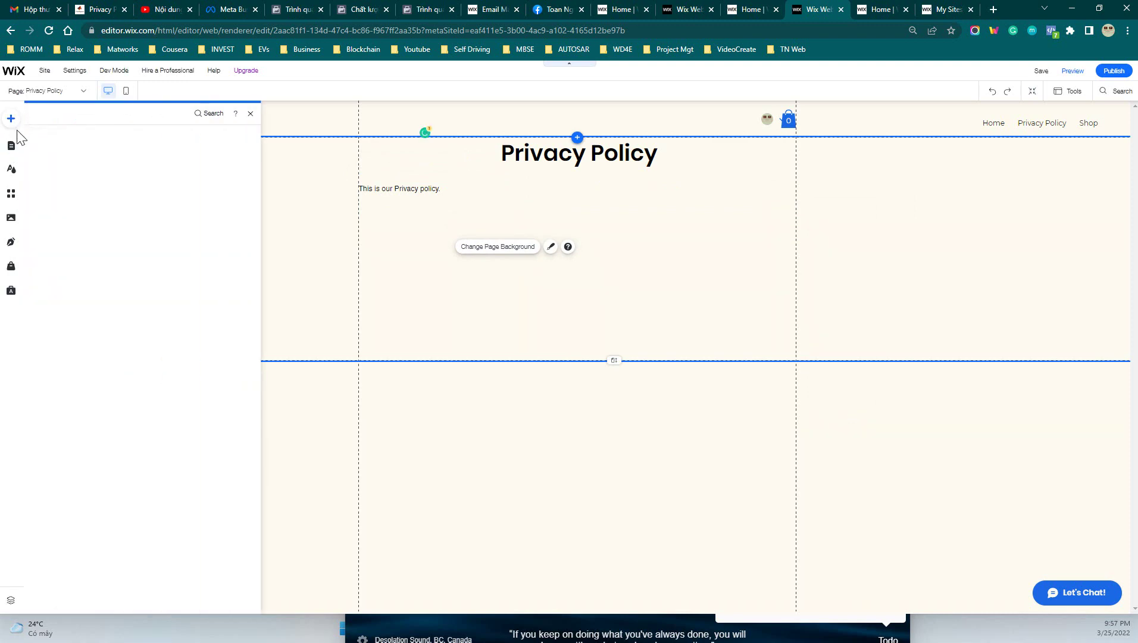
click(50, 361)
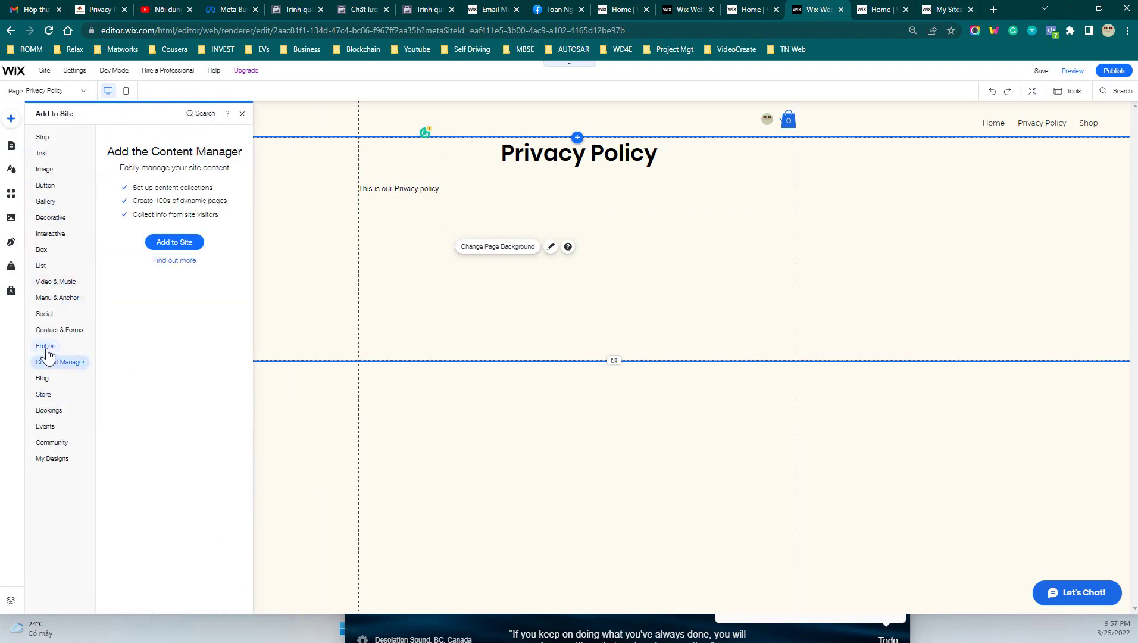
click(44, 346)
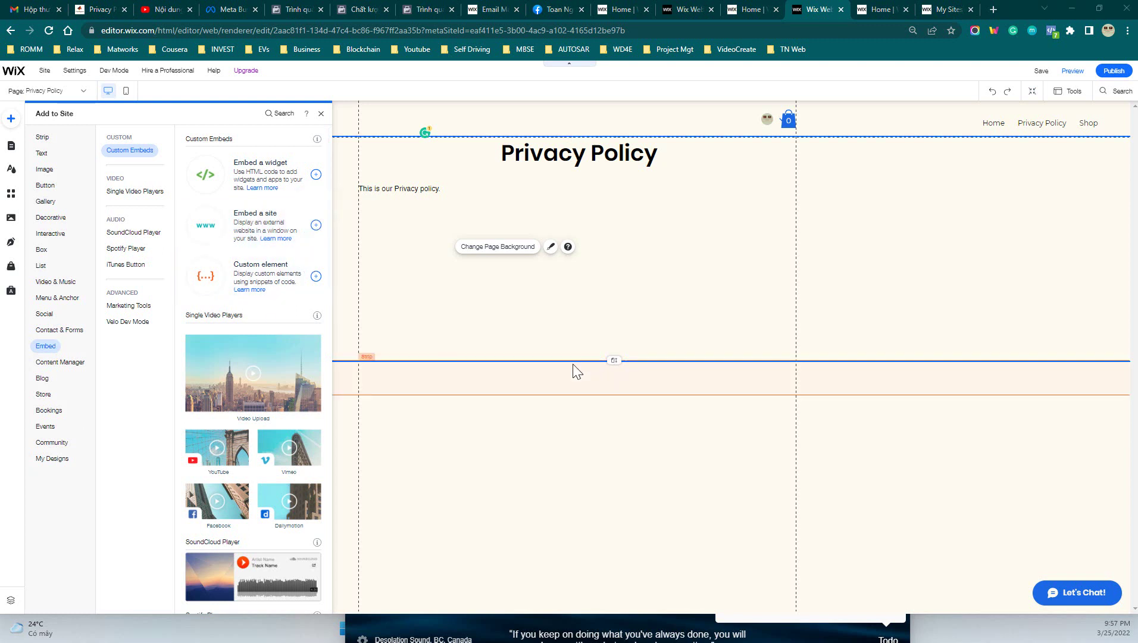
click(316, 226)
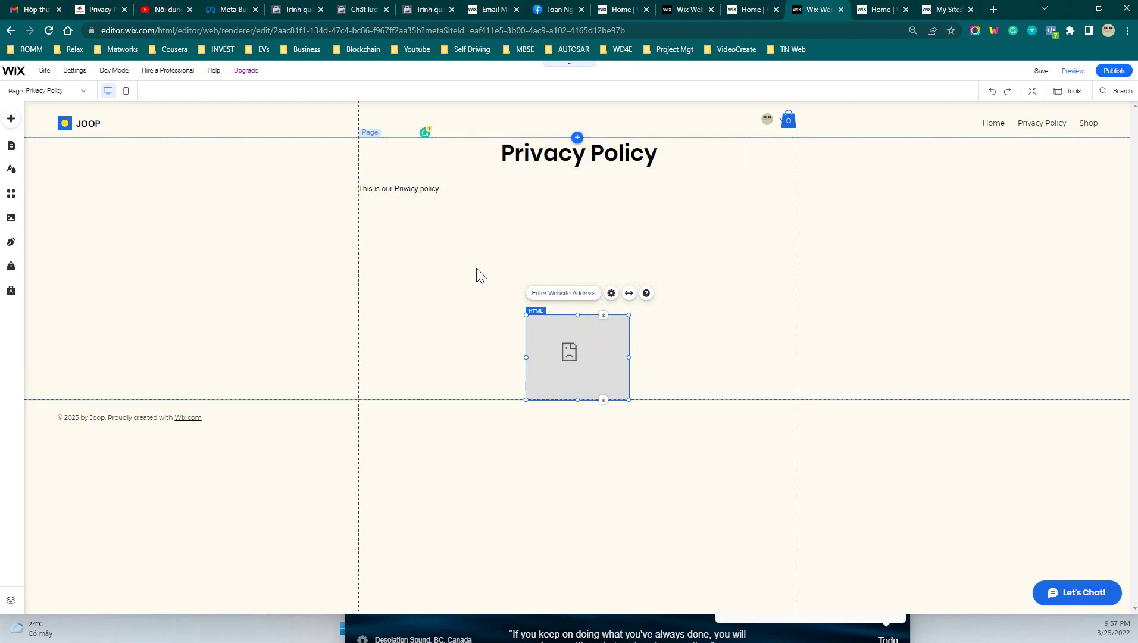
click(463, 294)
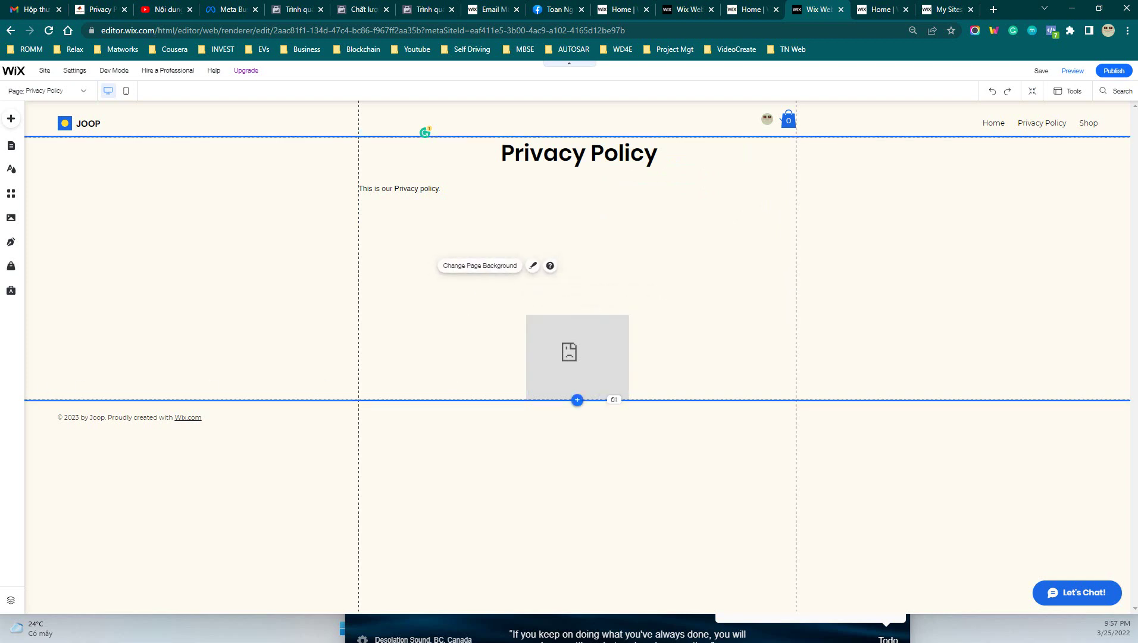
- On the Home page, add a themed Heading 1 text and drag it down into the footer
click(82, 91)
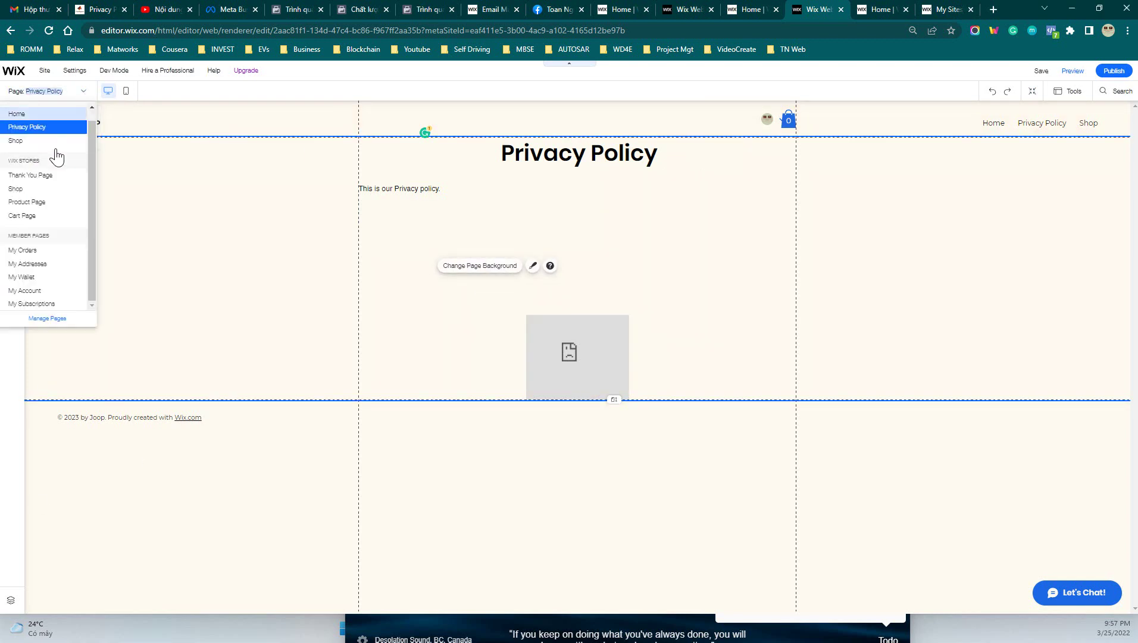
click(18, 114)
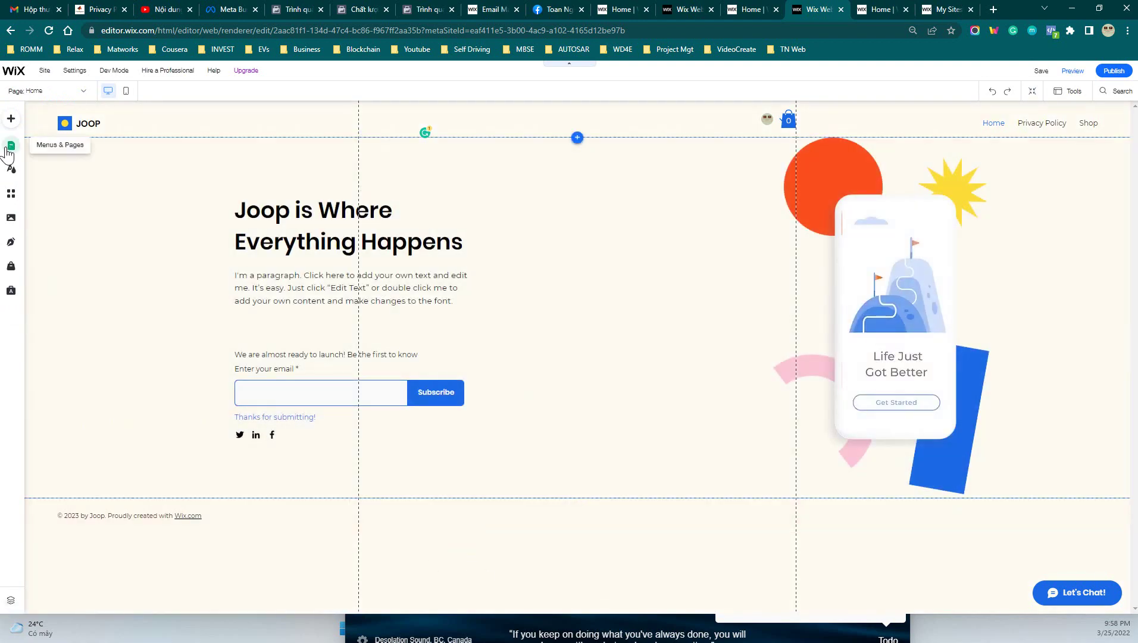
click(11, 122)
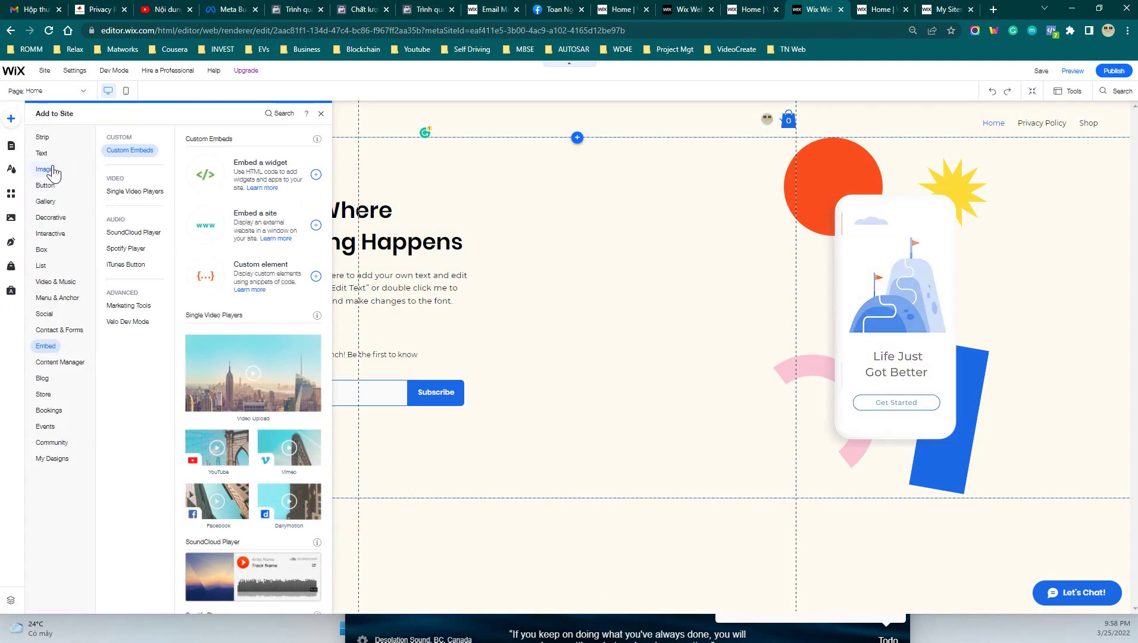
mouse_move(43, 154)
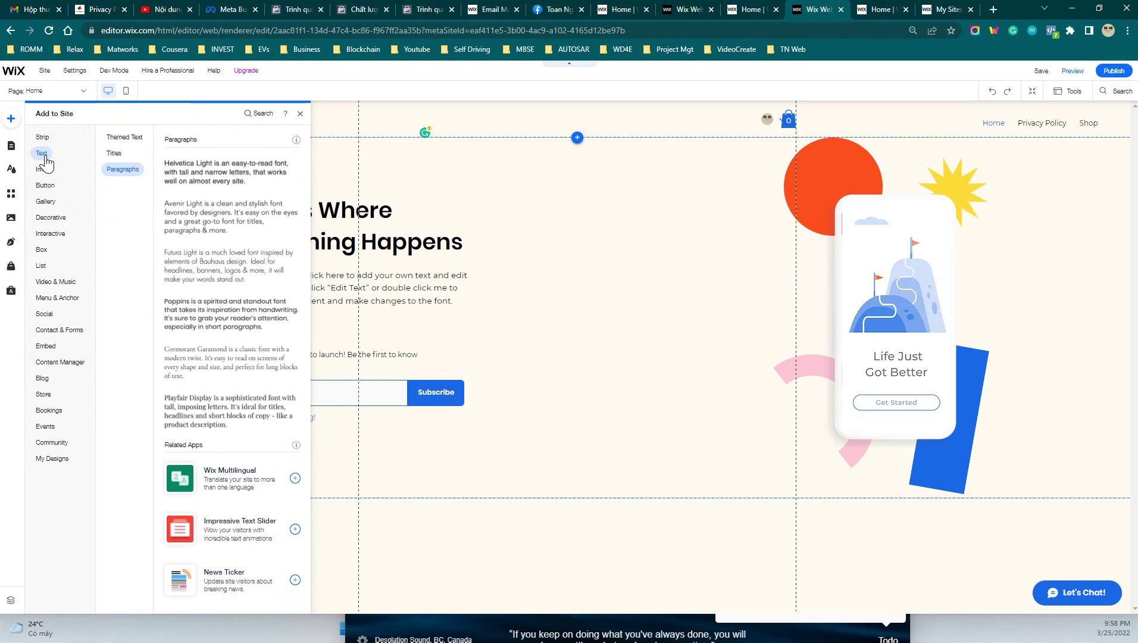
click(119, 139)
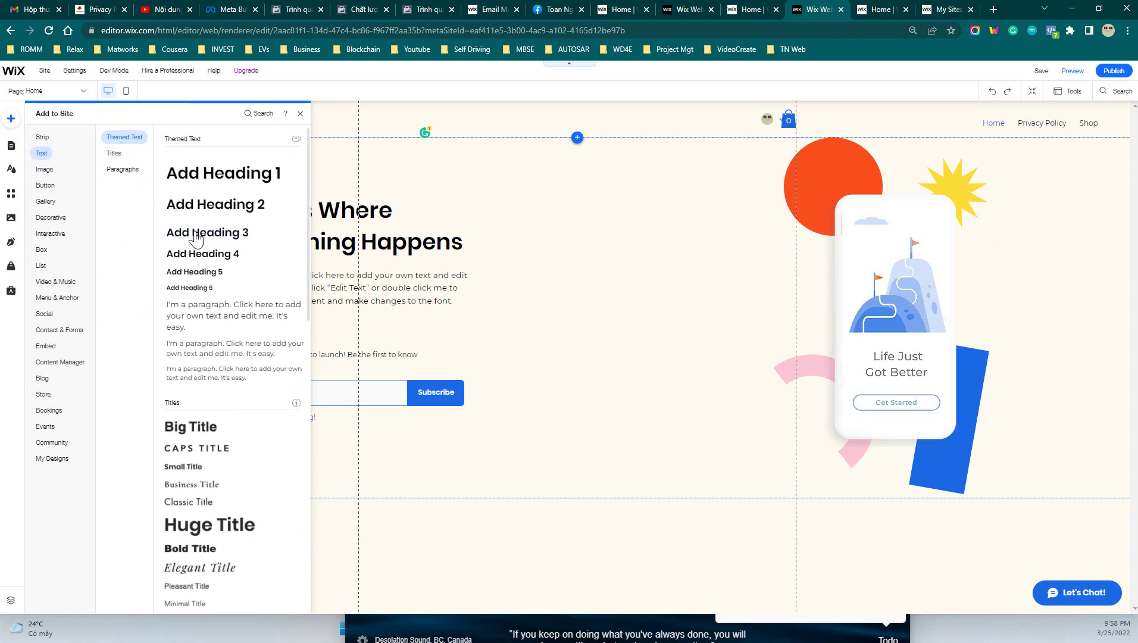
click(224, 183)
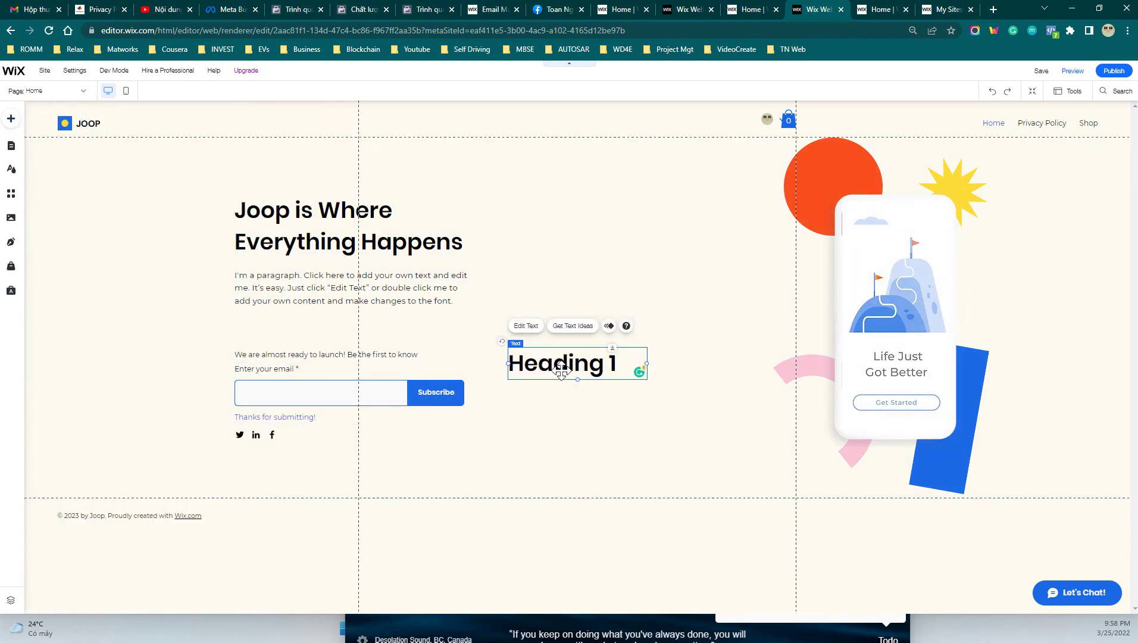
drag(560, 374, 480, 553)
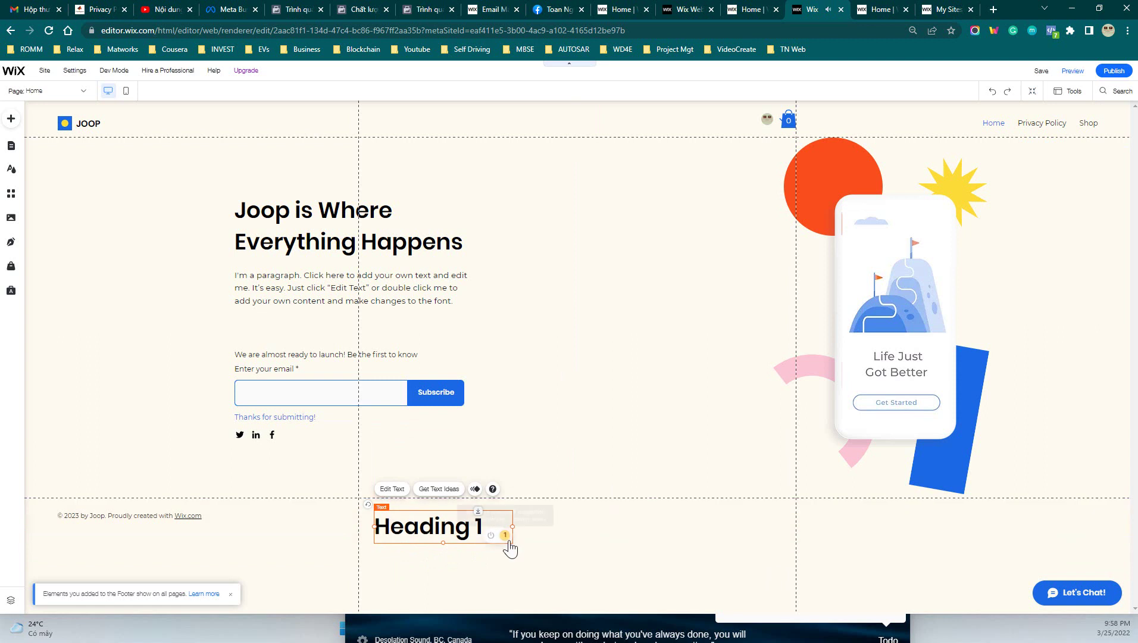
- Resize the footer heading to 16 px and replace its placeholder with 'Privacy Plicy'
double_click(503, 537)
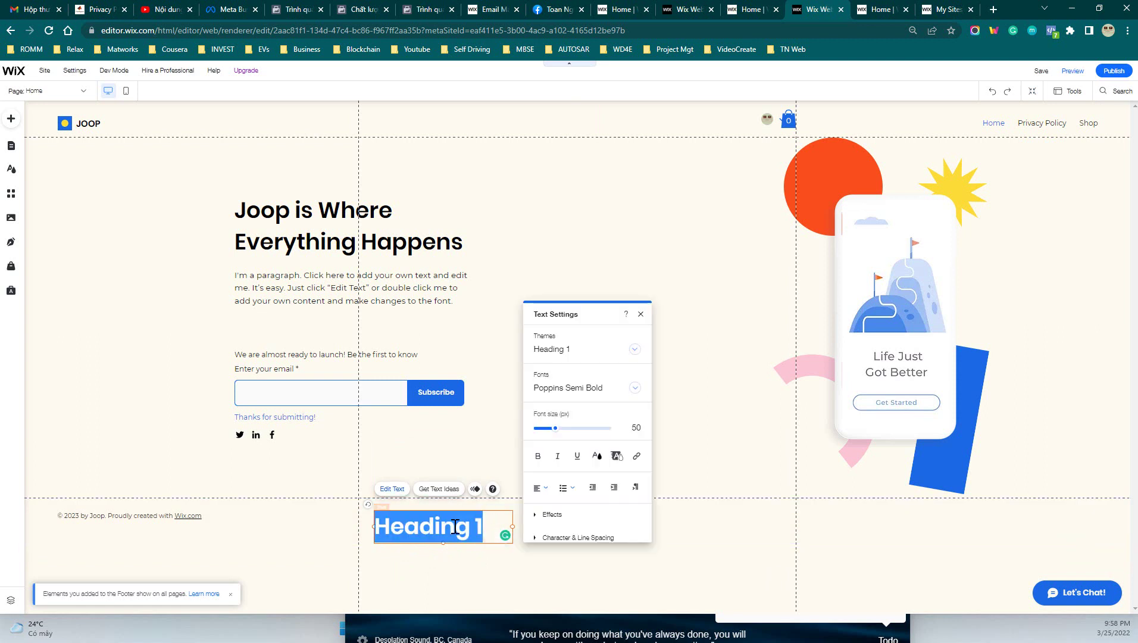
drag(558, 431, 540, 432)
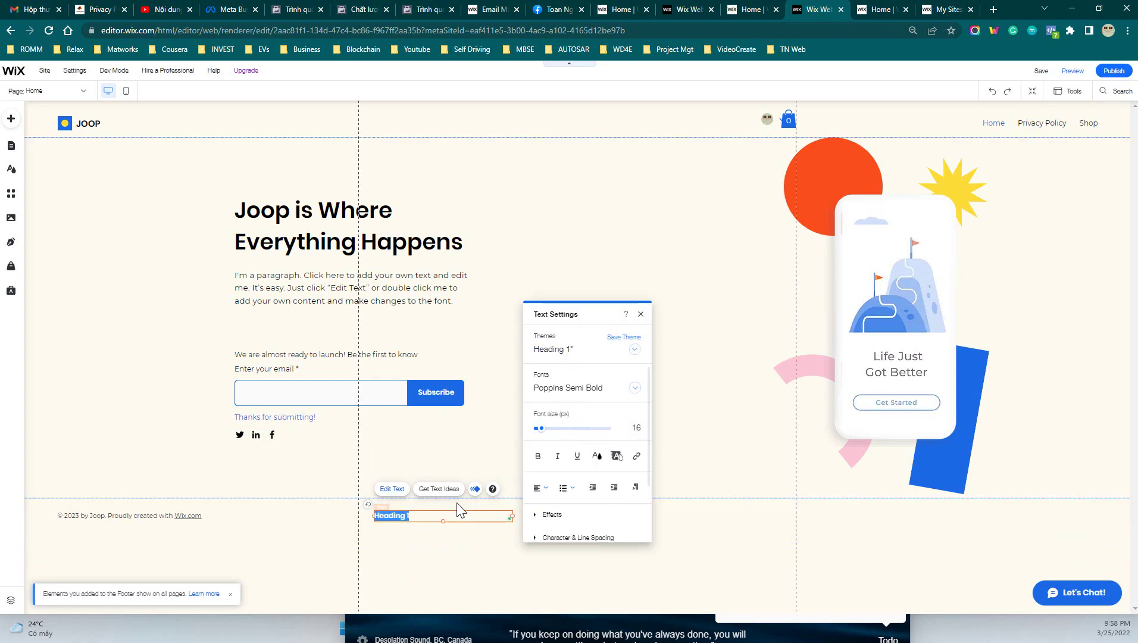
text(Pri)
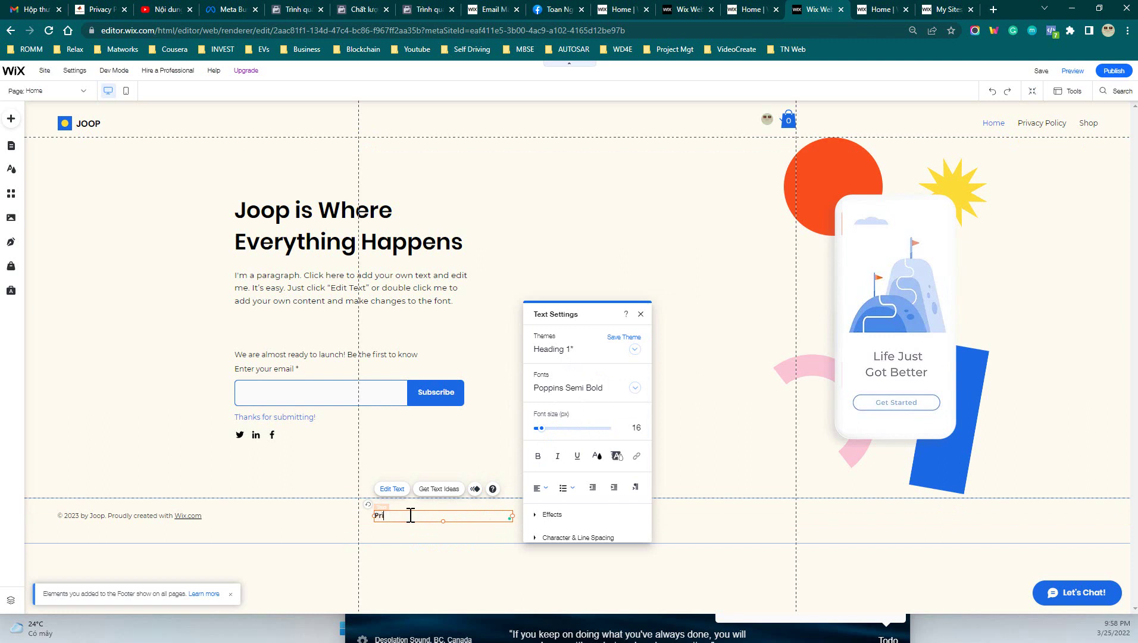
text(vacy POlicy)
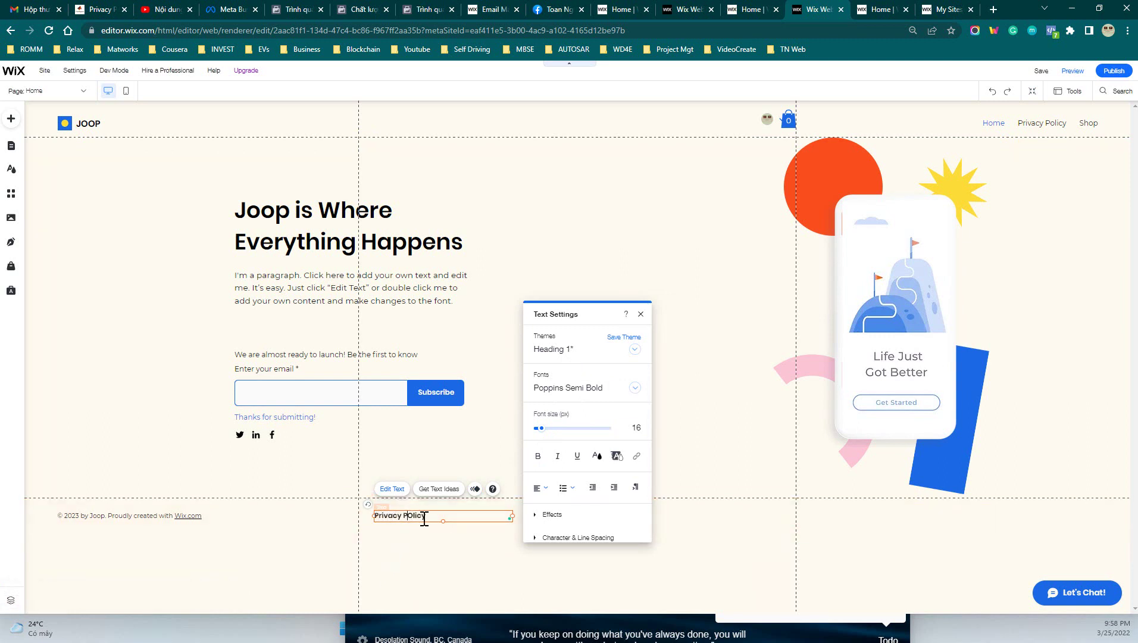
key(BackSpace)
click(423, 536)
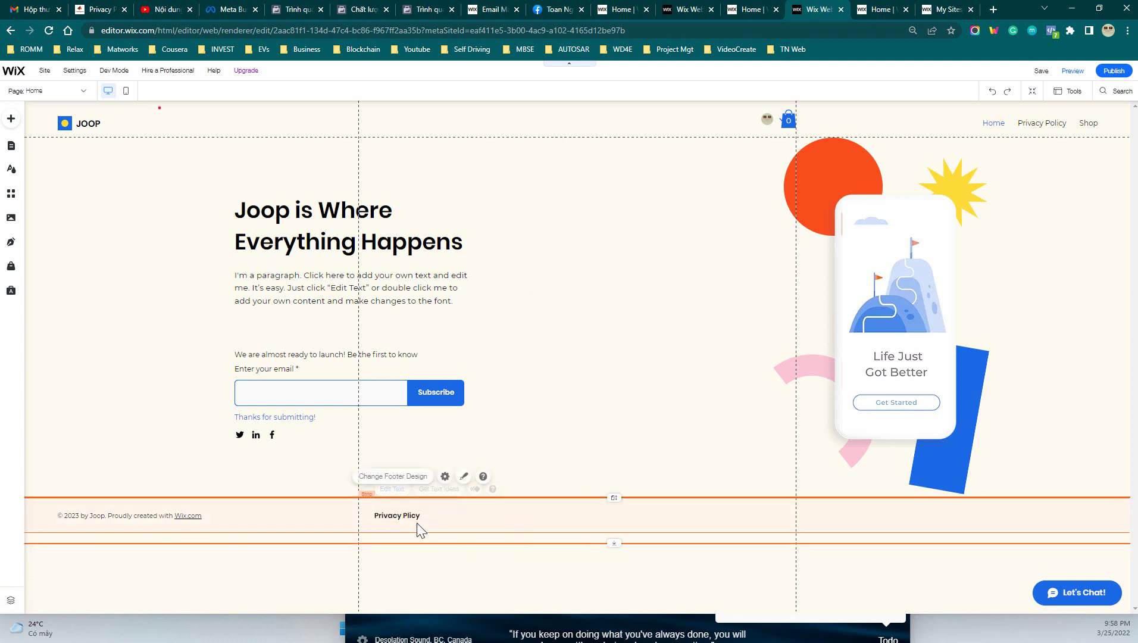
click(406, 518)
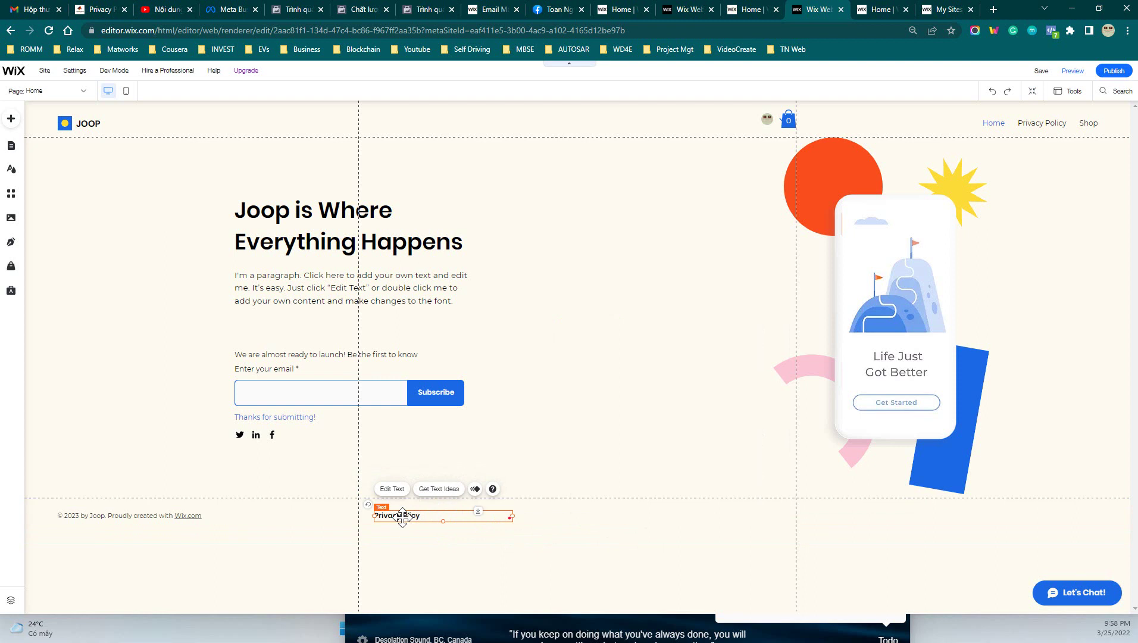
- Link the footer 'Privacy Plicy' text to the Privacy Policy page
double_click(403, 517)
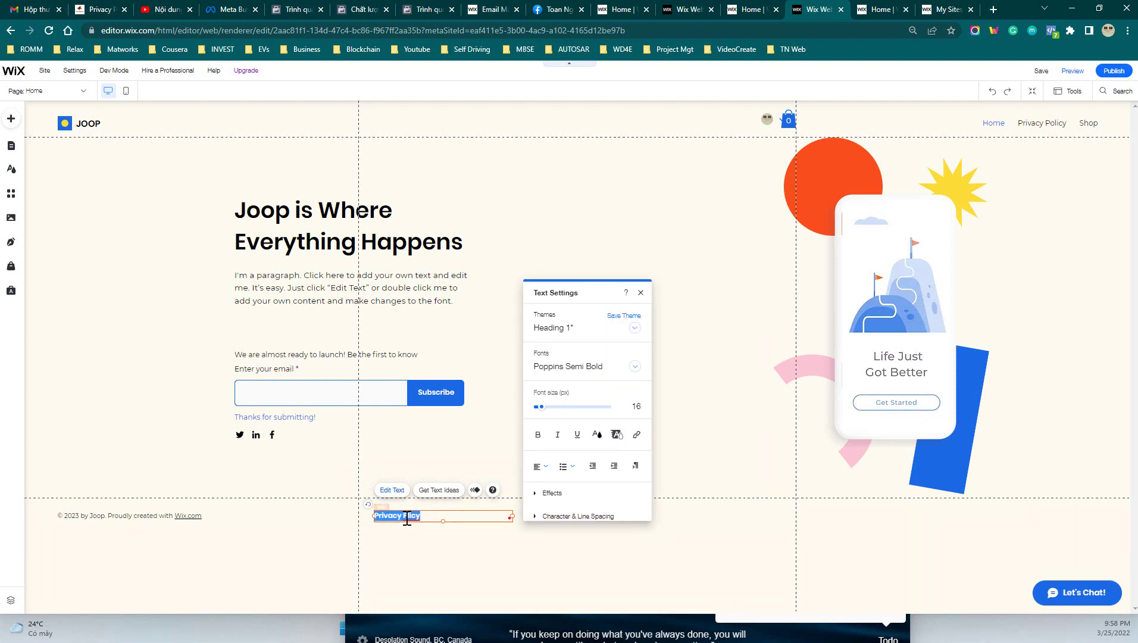
click(636, 438)
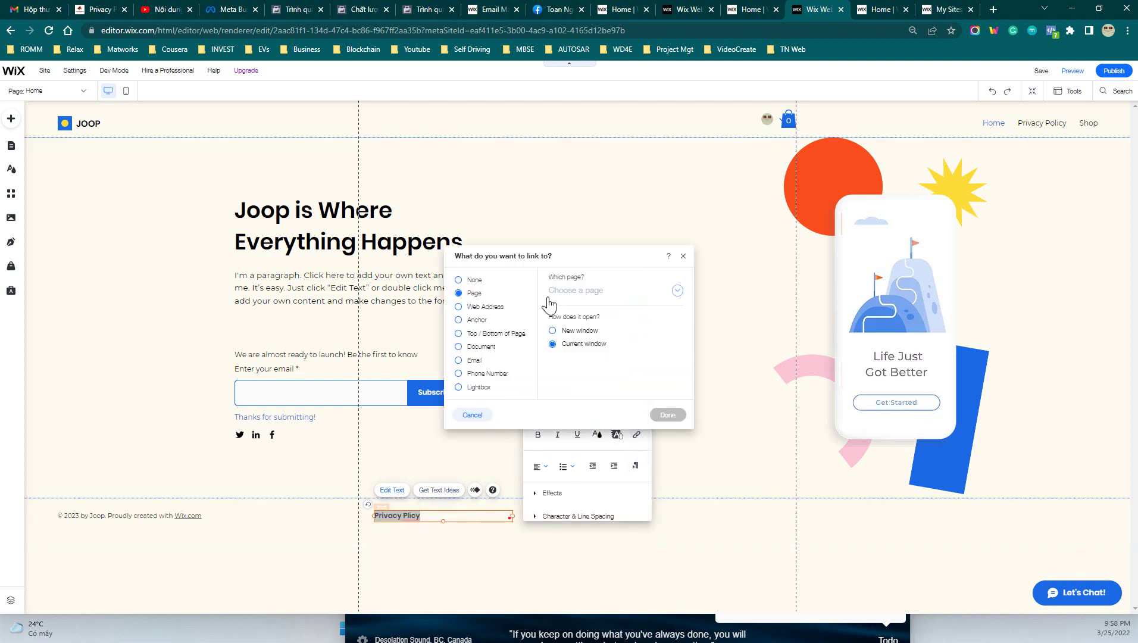
click(603, 291)
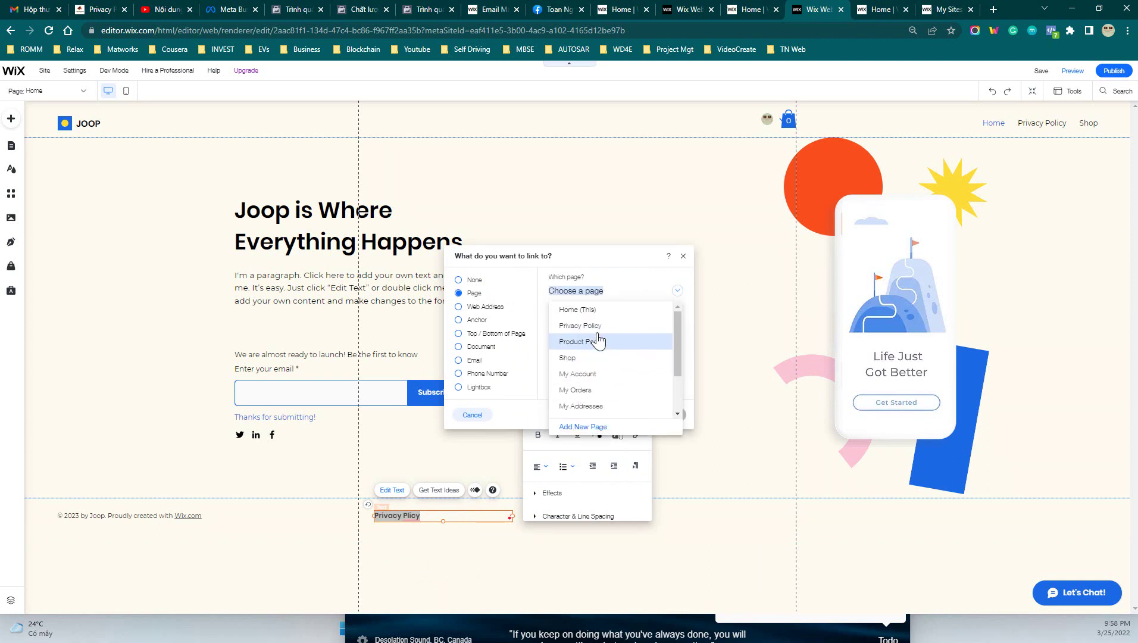
click(592, 325)
click(667, 415)
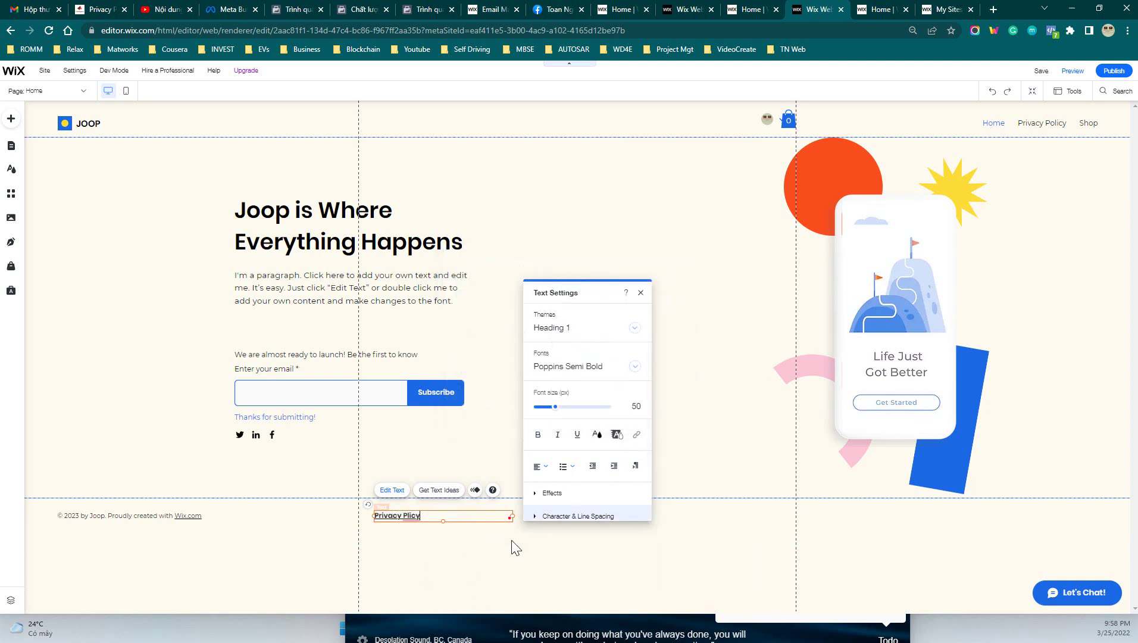
click(448, 554)
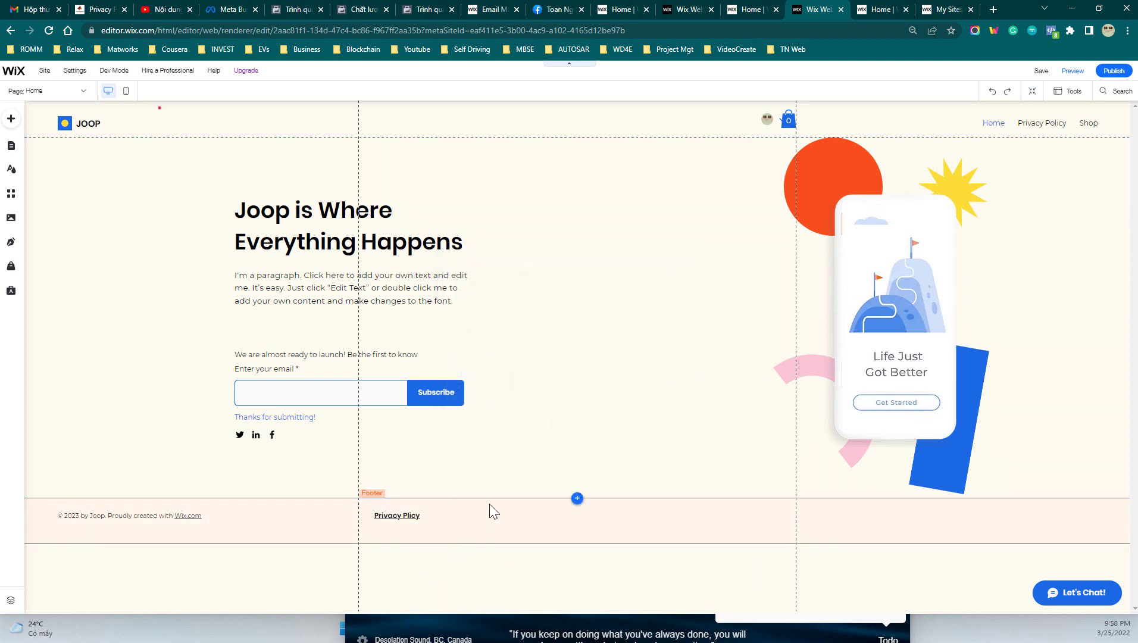